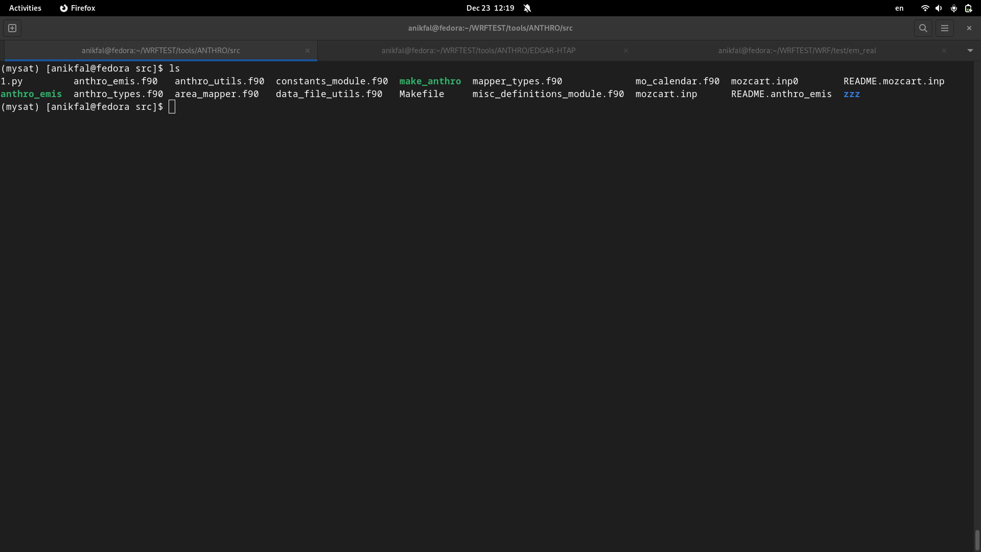
Step: Bring the terminal with the ANTHRO src listing in front of Firefox
{"action": "left_click", "coordinate": [573, 285]}
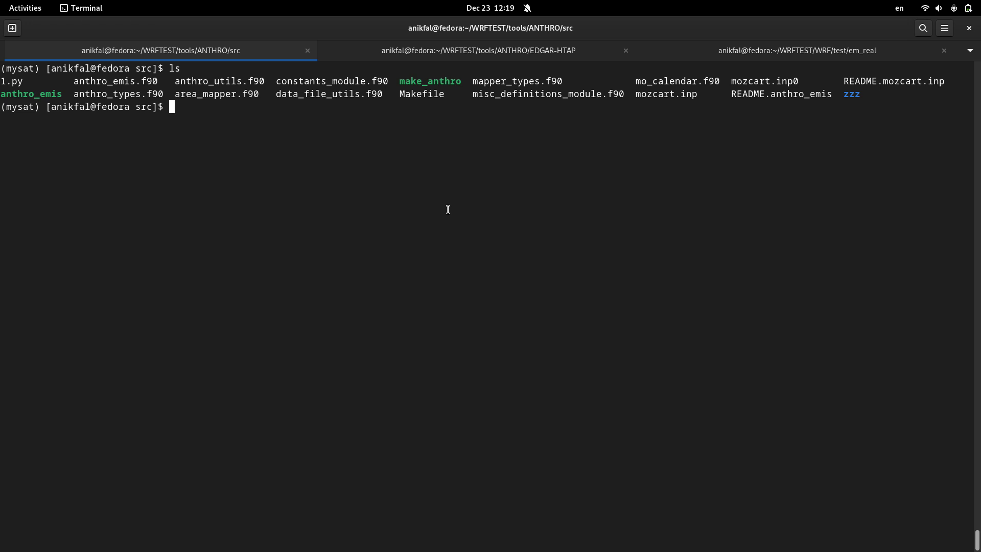
Step: Open mozcart.inp in vim, check its anthro_dir setting, then go to the EDGAR-HTAP shell
{"action": "type", "text": "vi moz"}
{"action": "key", "text": "Tab"}
{"action": "key", "text": "Return"}
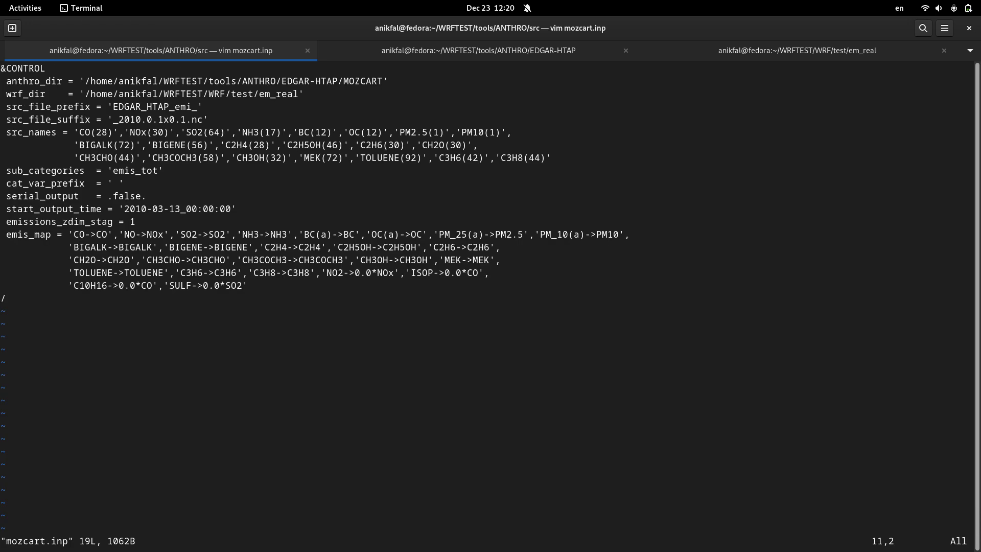
{"action": "key", "text": "Up"}
{"action": "key", "text": "Up"}
{"action": "key", "text": "Up"}
{"action": "double_click", "coordinate": [46, 82]}
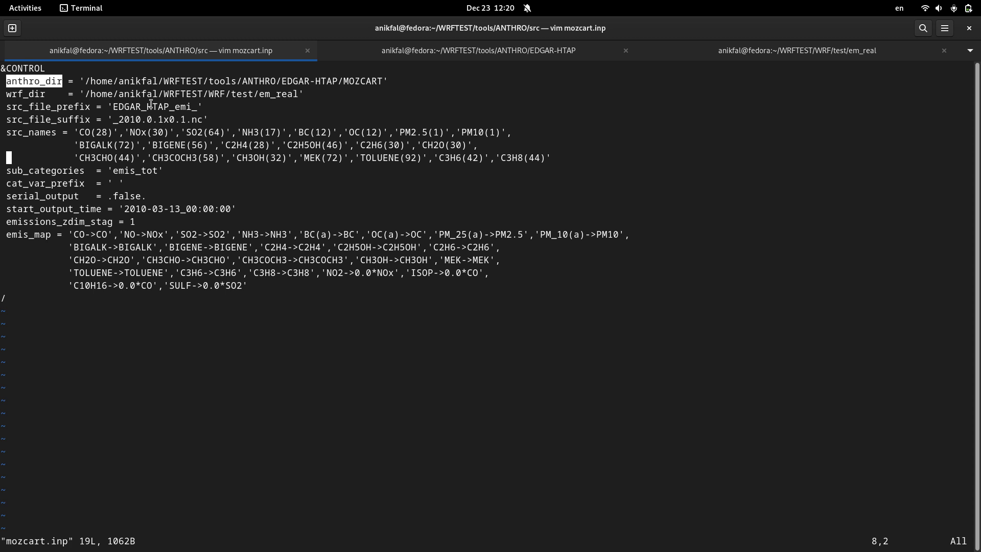
{"action": "left_click", "coordinate": [400, 54]}
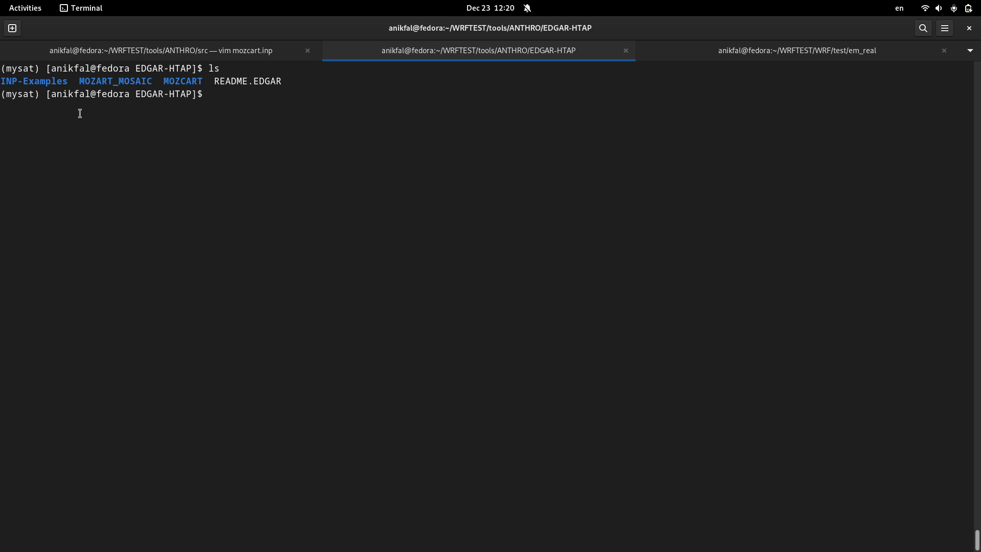
Step: Highlight the INP-Examples, MOZART_MOSAIC and MOZCART folder names in the EDGAR-HTAP listing
{"action": "double_click", "coordinate": [27, 83]}
{"action": "double_click", "coordinate": [96, 82]}
{"action": "double_click", "coordinate": [172, 82]}
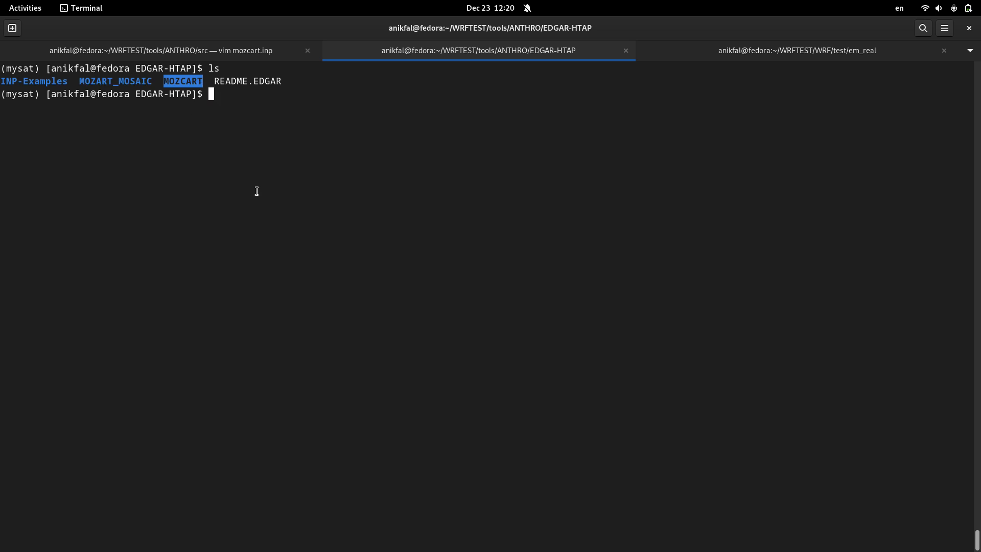
{"action": "left_click", "coordinate": [256, 192]}
Step: Enter MOZCART, list its EDGAR_HTAP emission .nc files, and return to mozcart.inp
{"action": "type", "text": "cd MO"}
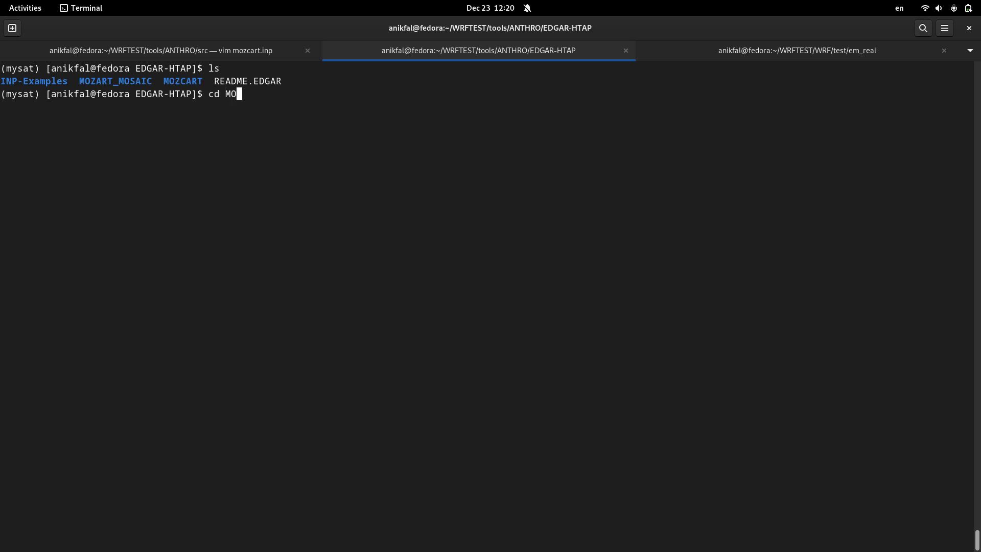
{"action": "type", "text": "ZC"}
{"action": "key", "text": "Tab"}
{"action": "key", "text": "Return"}
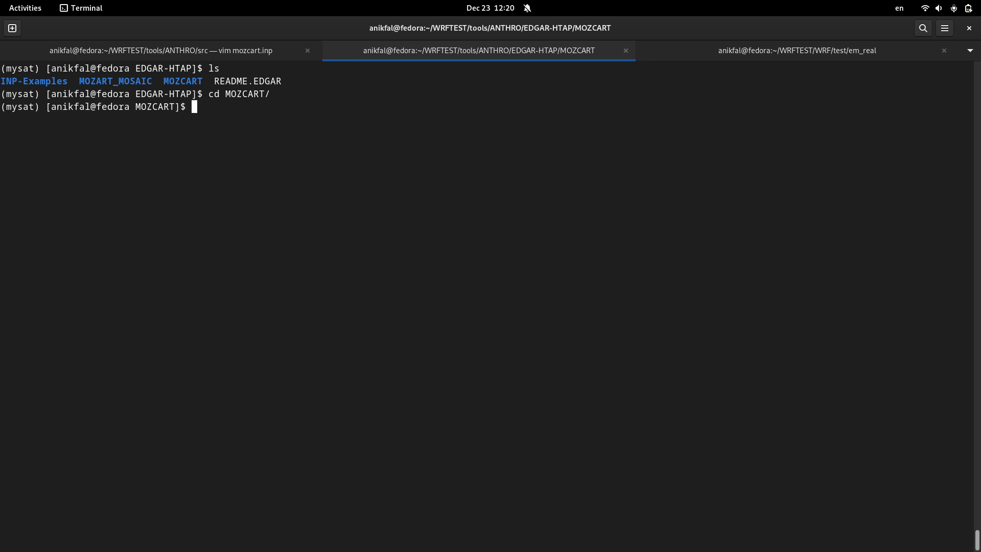
{"action": "type", "text": "ls"}
{"action": "key", "text": "Return"}
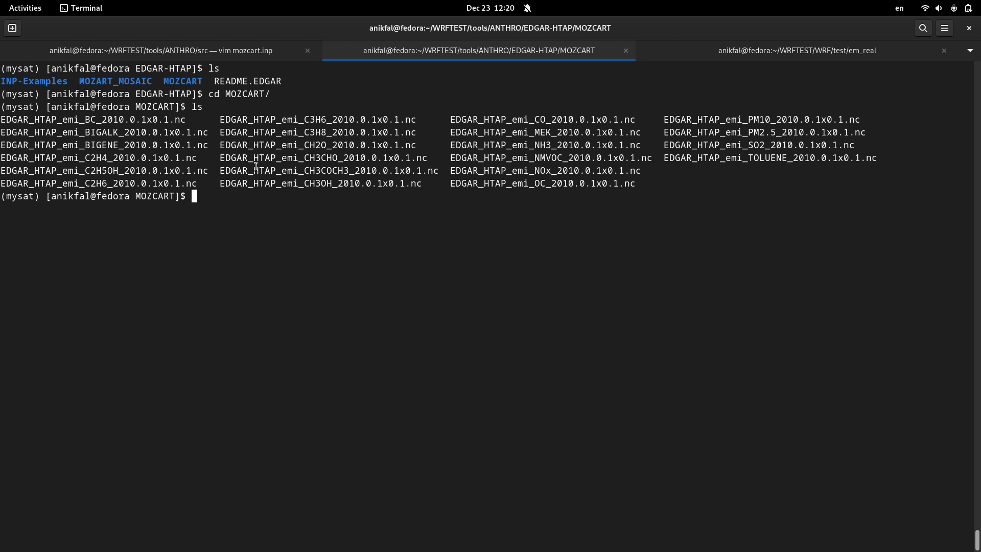
{"action": "left_click", "coordinate": [268, 50]}
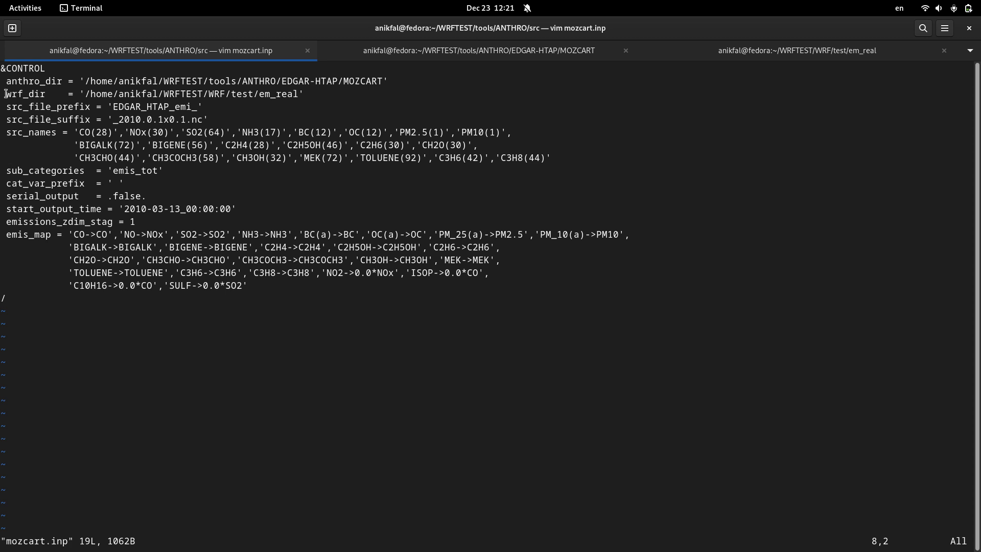
Step: Highlight the wrf_dir setting and its path value in mozcart.inp
{"action": "left_click_drag", "start_coordinate": [6, 95], "coordinate": [44, 94]}
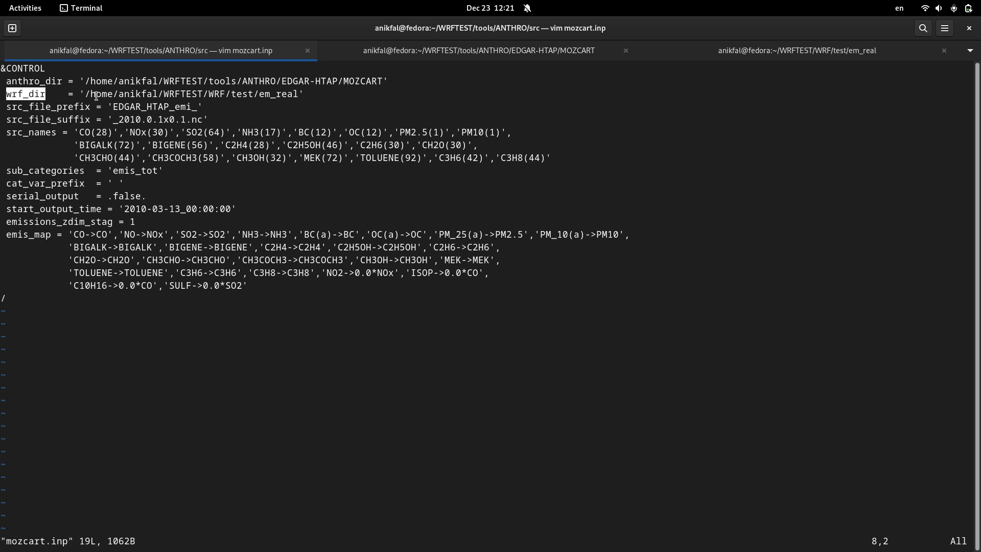
{"action": "left_click_drag", "start_coordinate": [84, 94], "coordinate": [298, 94]}
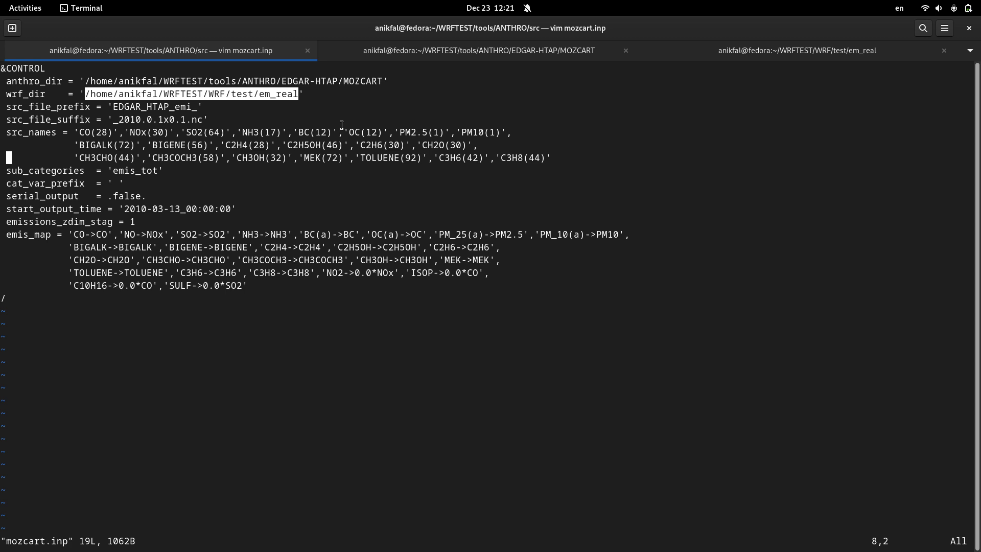
{"action": "left_click", "coordinate": [257, 95]}
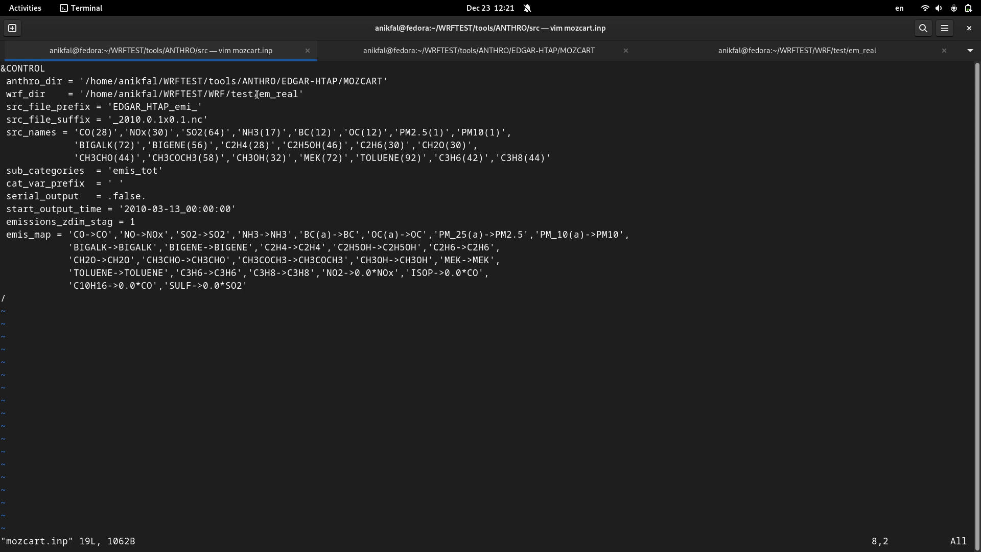
{"action": "left_click_drag", "start_coordinate": [85, 94], "coordinate": [298, 100]}
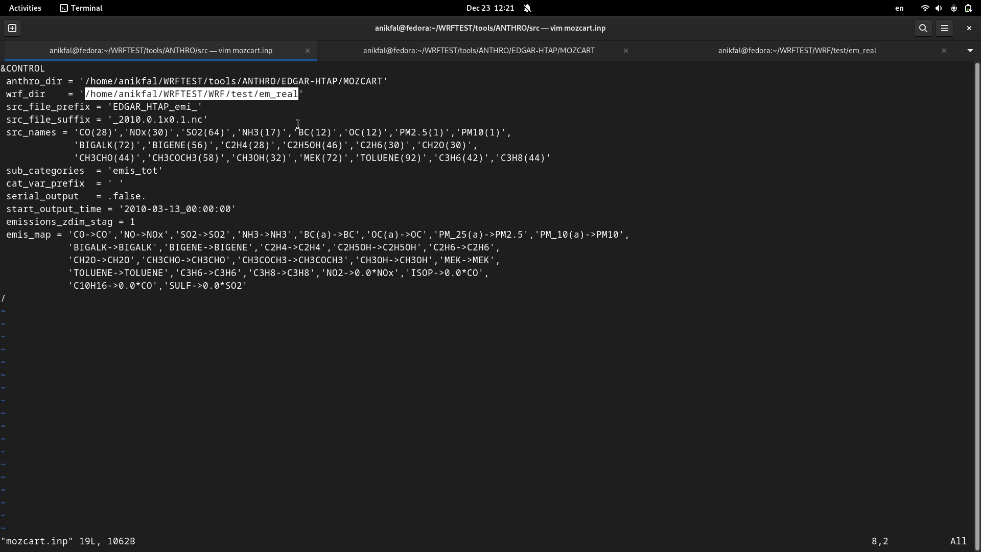
{"action": "left_click", "coordinate": [303, 125]}
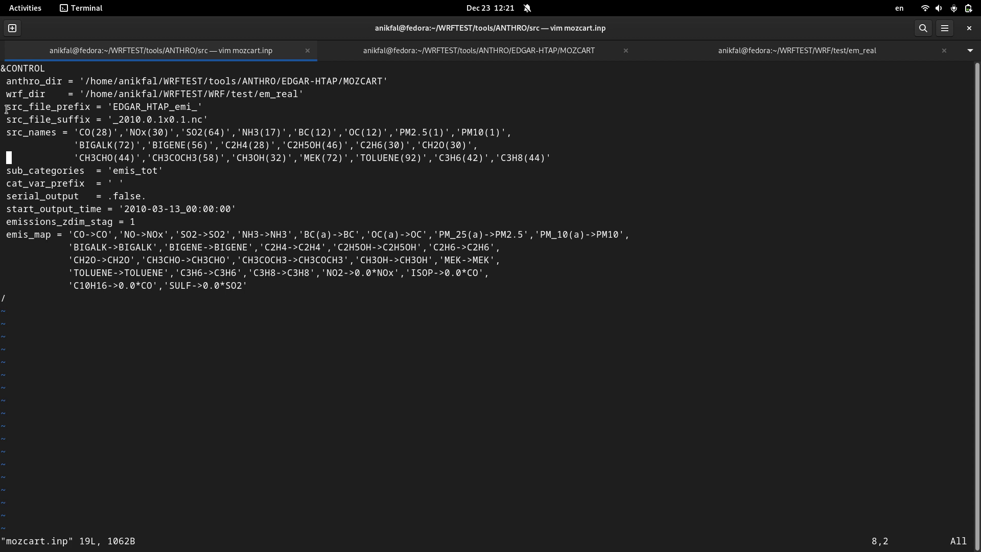
Step: Check the src_file_prefix and src_file_suffix lines, then go back to the MOZCART listing
{"action": "left_click_drag", "start_coordinate": [5, 109], "coordinate": [205, 124]}
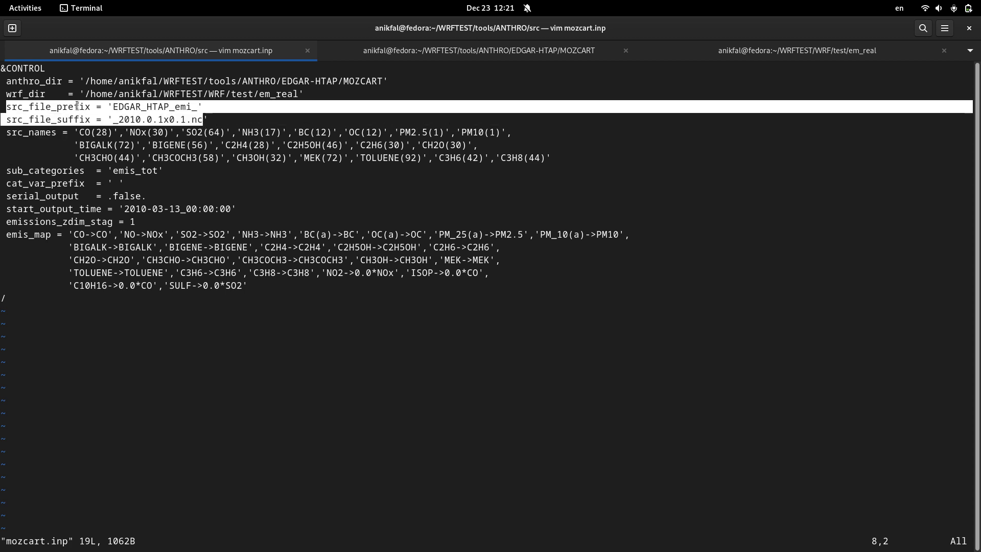
{"action": "left_click_drag", "start_coordinate": [57, 108], "coordinate": [186, 120]}
{"action": "left_click", "coordinate": [416, 48]}
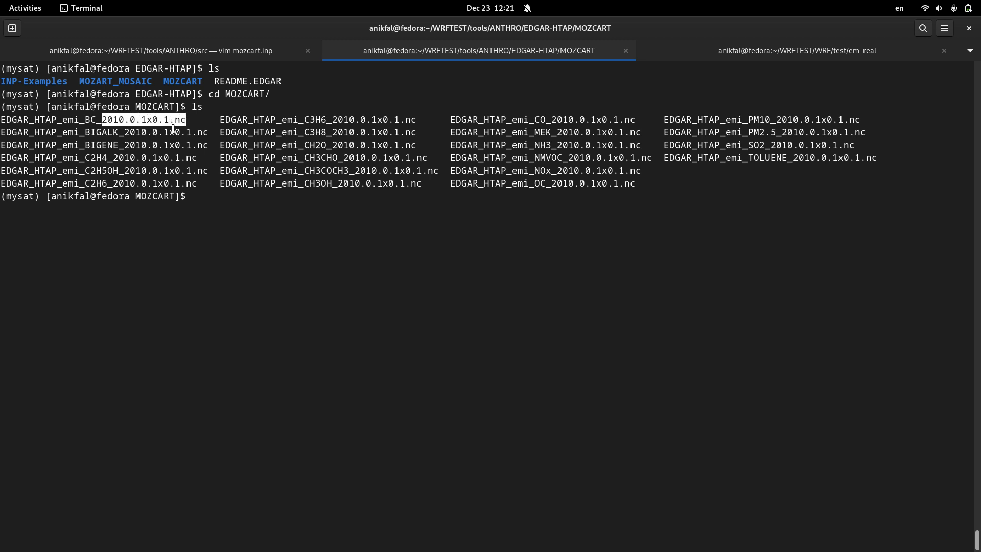
Step: Highlight the 2010 year in the EDGAR_HTAP emission file names, then return to mozcart.inp
{"action": "left_click", "coordinate": [153, 137]}
{"action": "left_click_drag", "start_coordinate": [102, 120], "coordinate": [146, 133]}
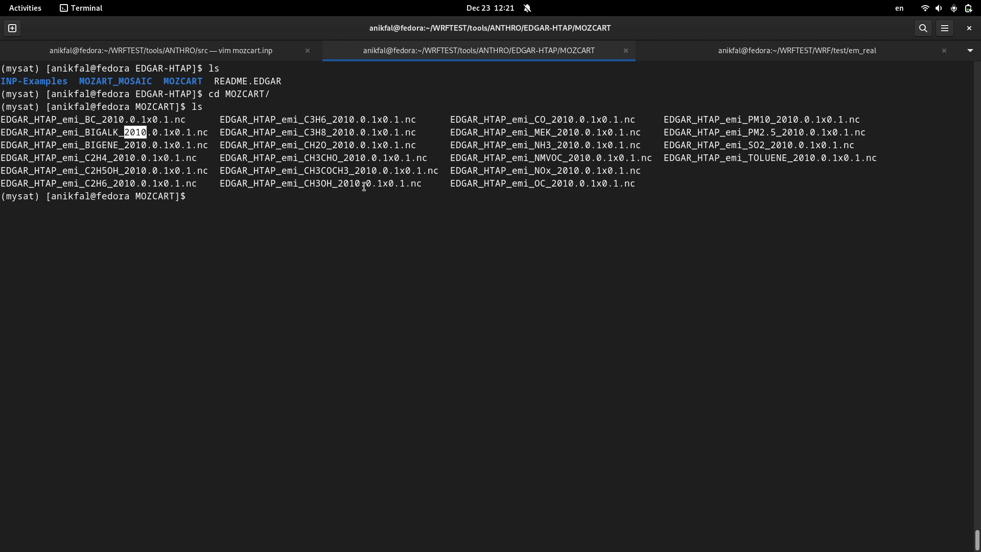
{"action": "left_click_drag", "start_coordinate": [343, 158], "coordinate": [377, 173]}
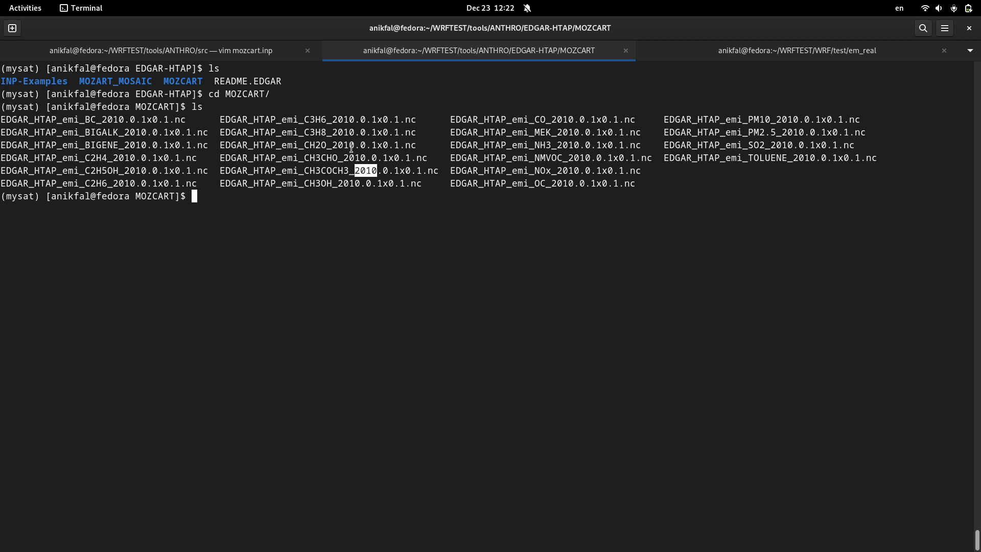
{"action": "key", "text": "ctrl+Page_Up"}
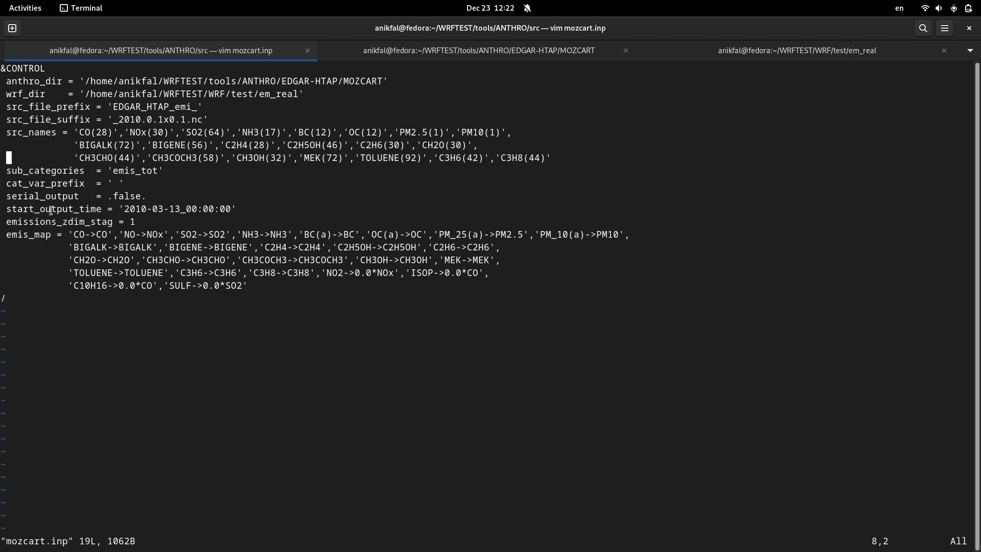
Step: Highlight the start_output_time value and its 2010 year in mozcart.inp
{"action": "left_click_drag", "start_coordinate": [4, 210], "coordinate": [167, 210]}
{"action": "left_click_drag", "start_coordinate": [124, 210], "coordinate": [180, 209]}
{"action": "left_click", "coordinate": [255, 210]}
Step: Review the emis_map species mapping block and the serial_output setting
{"action": "key", "text": "Down"}
{"action": "key", "text": "Down"}
{"action": "key", "text": "Down"}
{"action": "key", "text": "Down"}
{"action": "key", "text": "Down"}
{"action": "key", "text": "Down"}
{"action": "key", "text": "Right"}
{"action": "key", "text": "Right"}
{"action": "key", "text": "Right"}
{"action": "key", "text": "Right"}
{"action": "key", "text": "Right"}
{"action": "key", "text": "Right"}
{"action": "key", "text": "Right"}
{"action": "key", "text": "Right"}
{"action": "key", "text": "Right"}
{"action": "key", "text": "Right"}
{"action": "key", "text": "Right"}
{"action": "key", "text": "Right"}
{"action": "key", "text": "Down"}
{"action": "left_click_drag", "start_coordinate": [69, 234], "coordinate": [248, 285]}
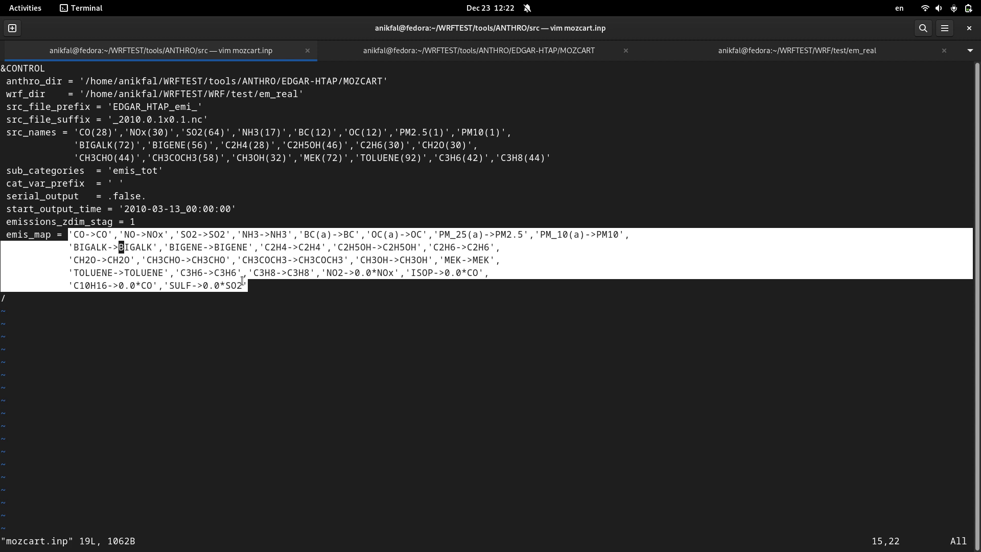
{"action": "left_click", "coordinate": [210, 257]}
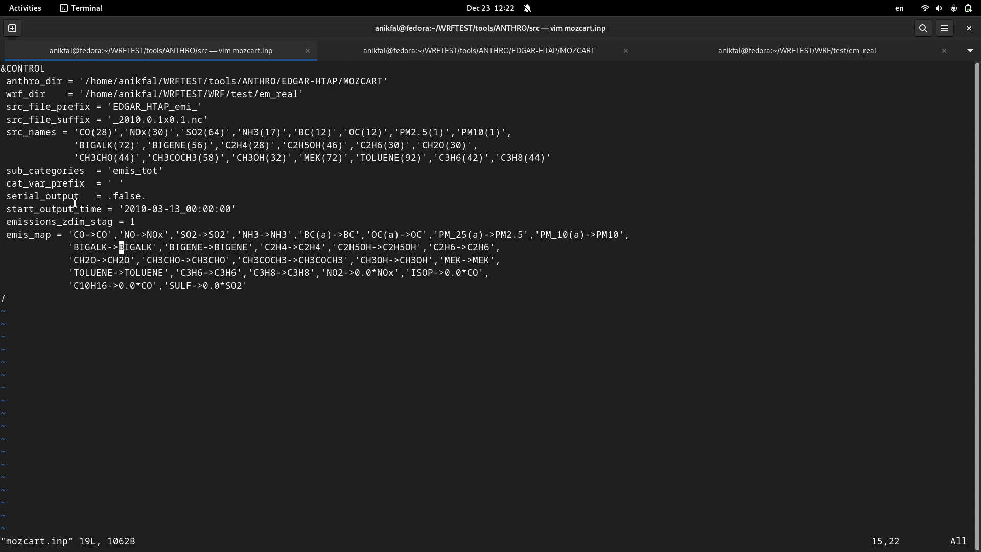
{"action": "left_click_drag", "start_coordinate": [6, 197], "coordinate": [141, 197]}
{"action": "left_click", "coordinate": [165, 205]}
Step: Quit vim without saving and run anthro_emis with mozcart.inp as input
{"action": "type", "text": ":q"}
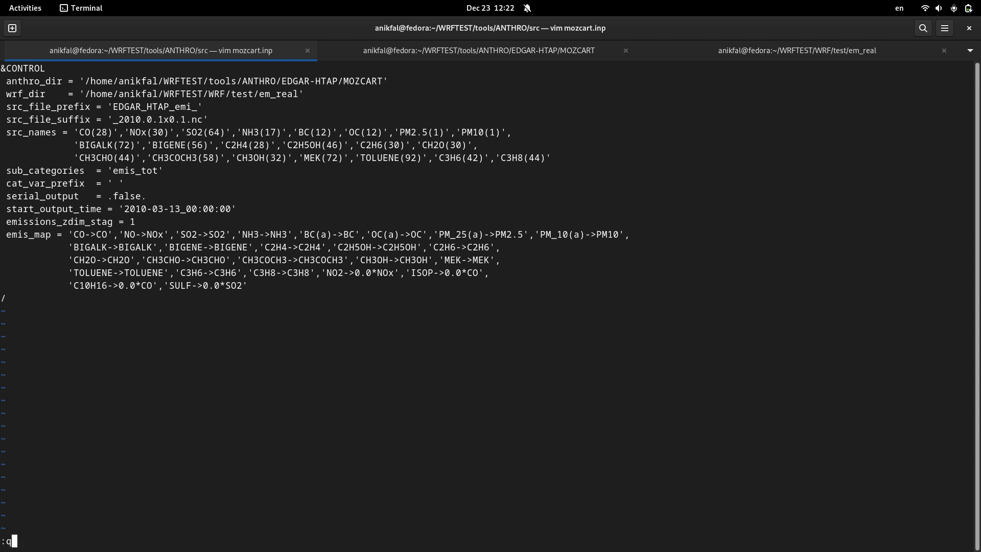
{"action": "key", "text": "Return"}
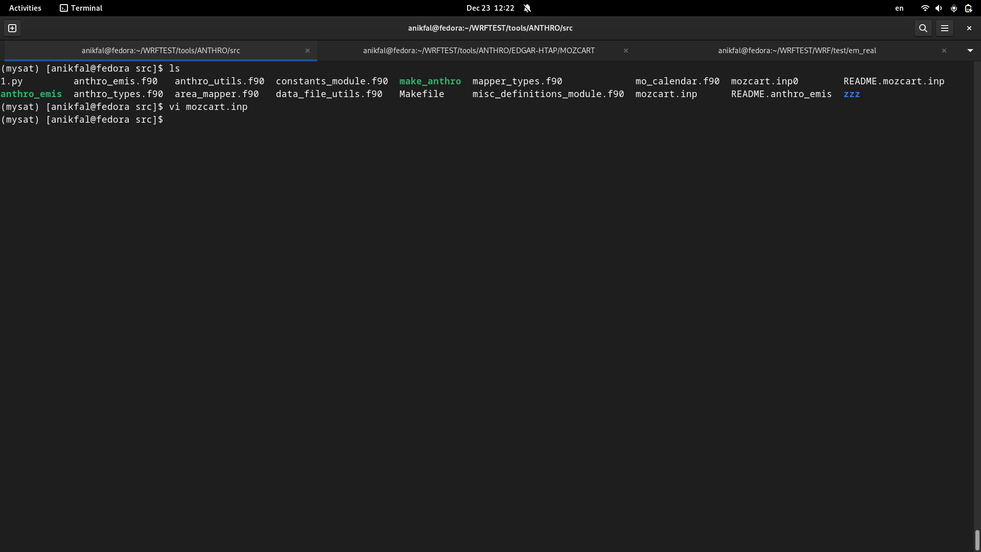
{"action": "type", "text": "./a"}
{"action": "key", "text": "Tab"}
{"action": "type", "text": "< moz"}
{"action": "key", "text": "Tab"}
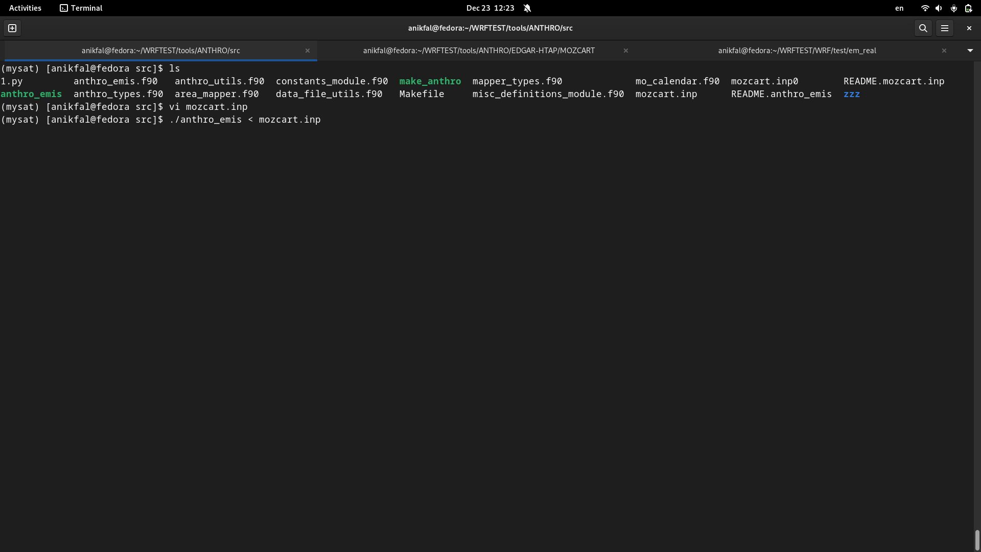
{"action": "key", "text": "Return"}
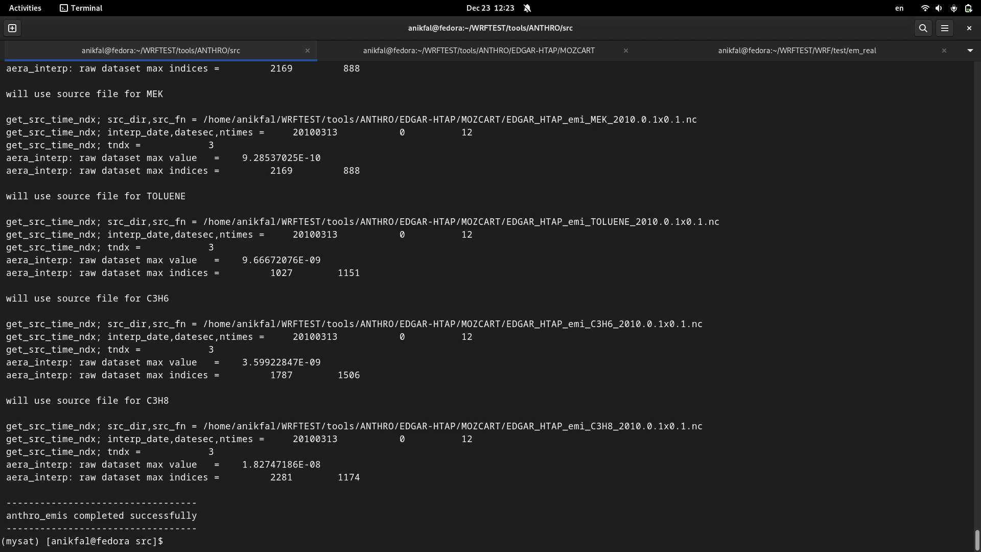
Step: List the src folder and point out the new wrfchemi_00z_d01 and wrfchemi_12z_d01 files
{"action": "key", "text": "ctrl+l"}
{"action": "type", "text": "ls"}
{"action": "key", "text": "Return"}
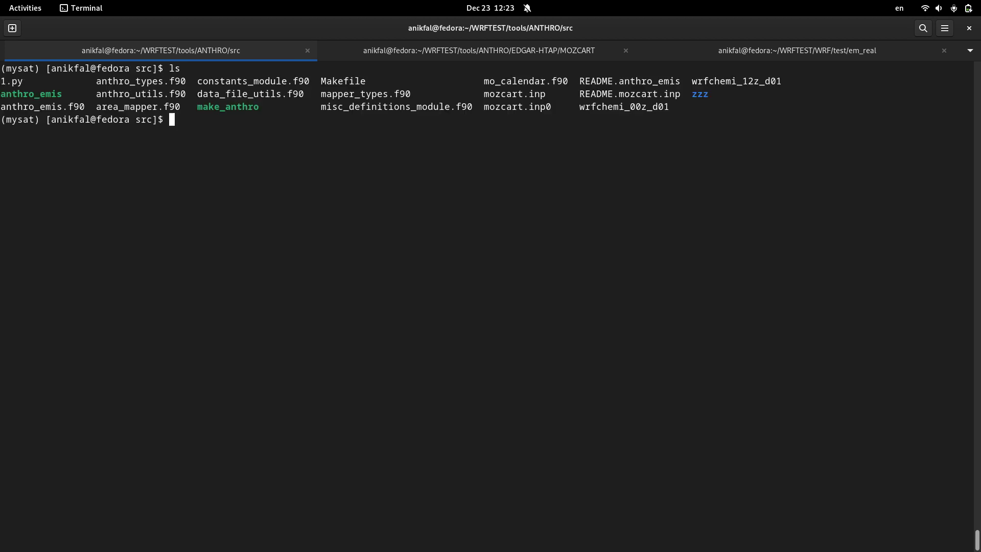
{"action": "double_click", "coordinate": [586, 107]}
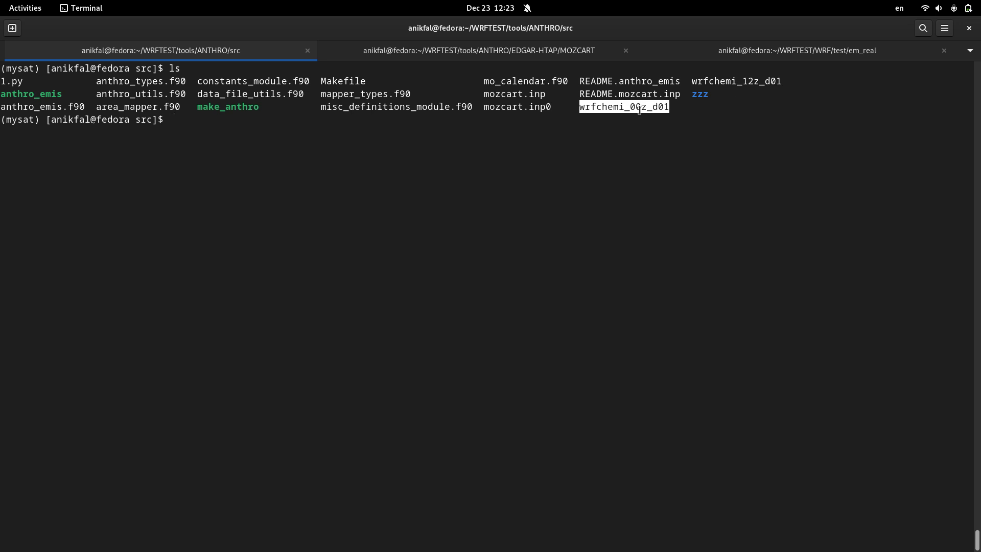
{"action": "left_click", "coordinate": [630, 107]}
{"action": "left_click_drag", "start_coordinate": [630, 108], "coordinate": [641, 107]}
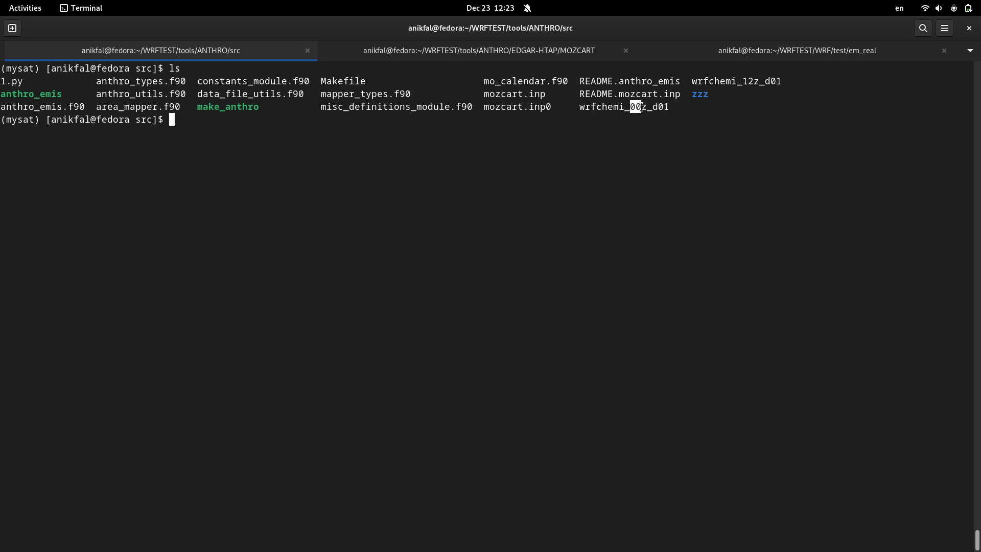
{"action": "double_click", "coordinate": [702, 81]}
{"action": "left_click", "coordinate": [743, 85]}
Step: Run python 1.py to print min/max values for both wrfchemi files
{"action": "type", "text": "python 1"}
{"action": "key", "text": "Tab"}
{"action": "key", "text": "Return"}
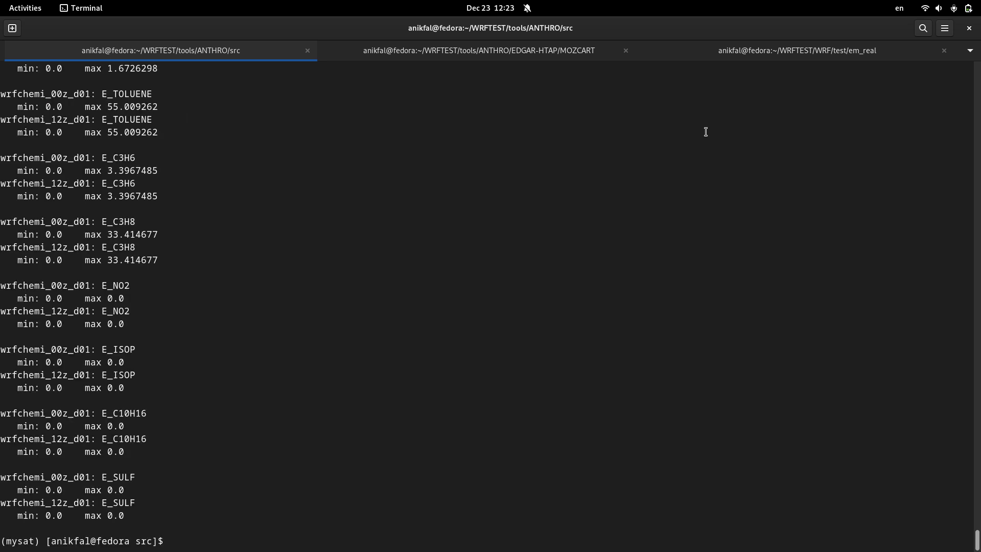
{"action": "scroll", "coordinate": [705, 132], "scroll_direction": "up", "scroll_amount": 20}
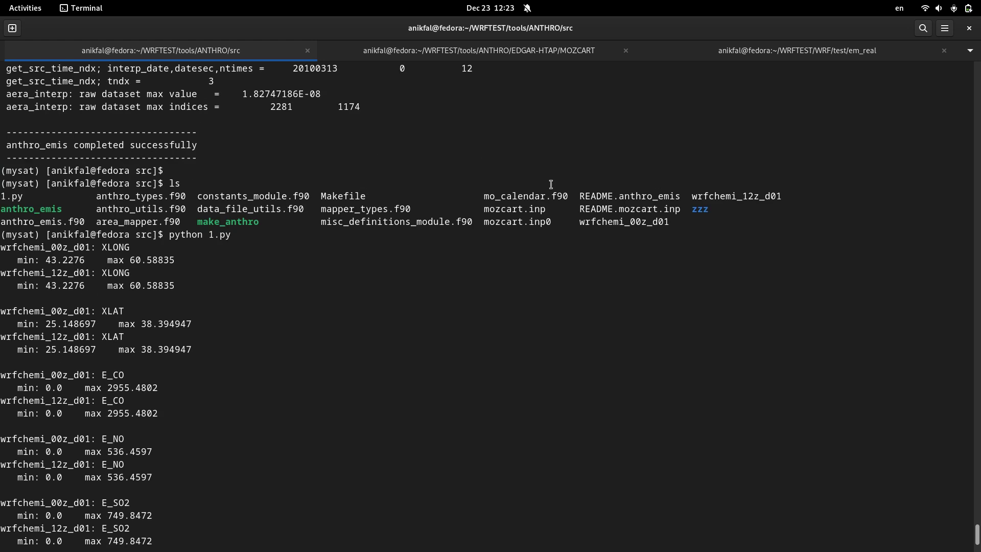
{"action": "scroll", "coordinate": [547, 183], "scroll_direction": "down", "scroll_amount": 3}
{"action": "scroll", "coordinate": [437, 204], "scroll_direction": "down", "scroll_amount": 2}
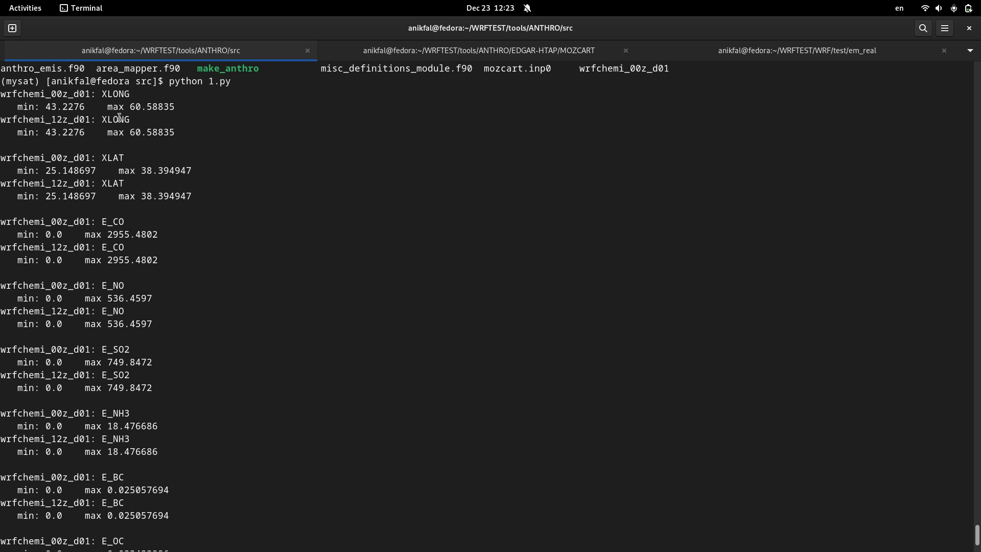
Step: Compare the 00z and 12z XLONG and XLAT min/max values in the output
{"action": "left_click_drag", "start_coordinate": [1, 94], "coordinate": [85, 94]}
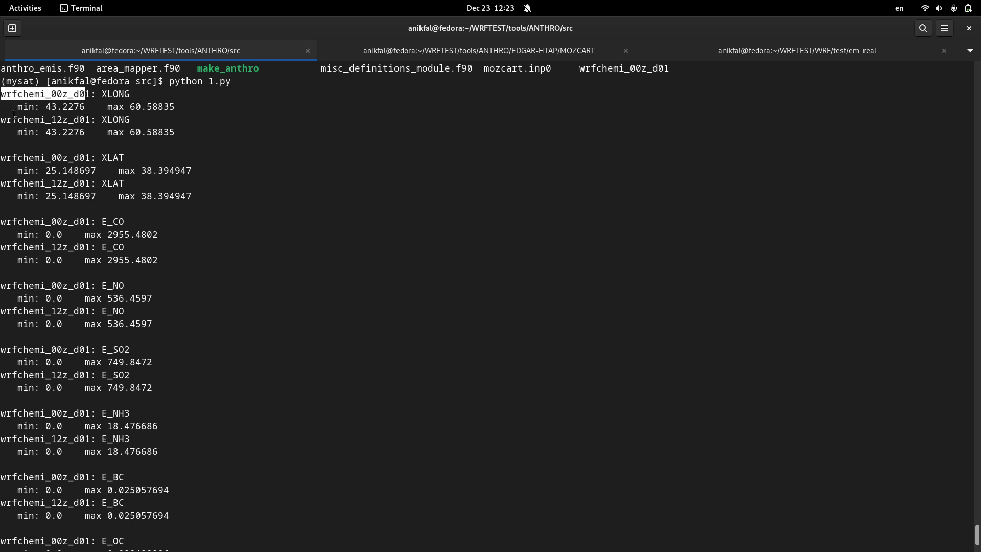
{"action": "left_click_drag", "start_coordinate": [1, 119], "coordinate": [121, 120]}
{"action": "left_click", "coordinate": [75, 122]}
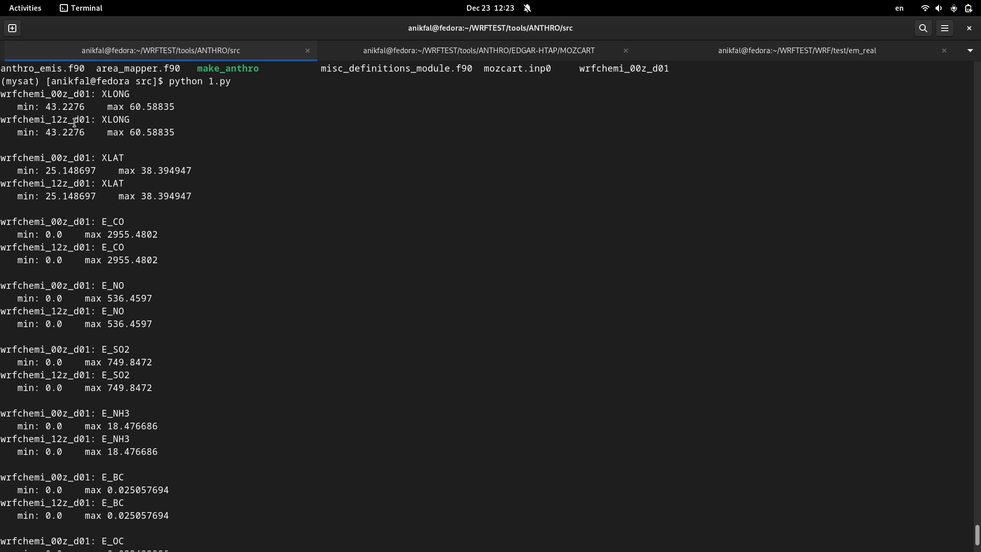
{"action": "left_click_drag", "start_coordinate": [18, 110], "coordinate": [172, 110]}
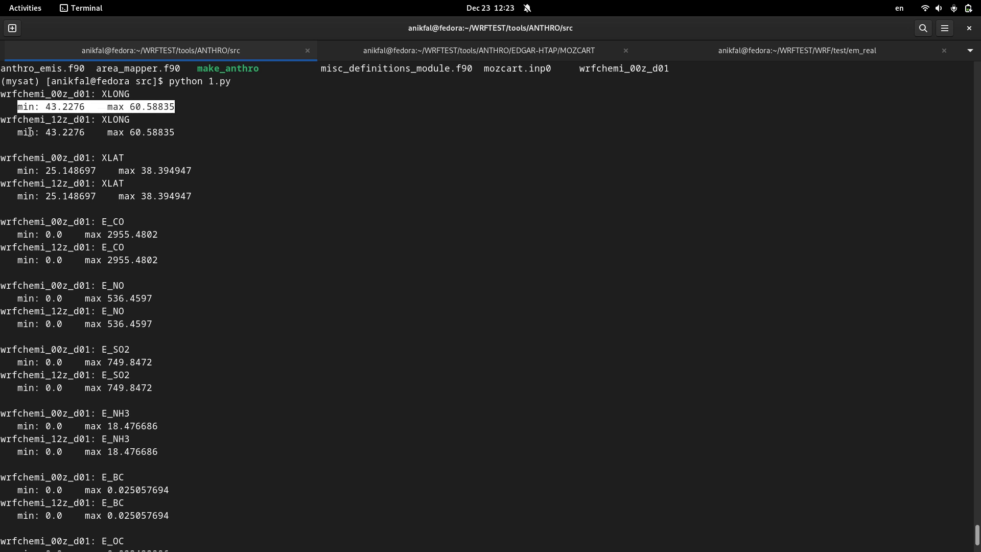
{"action": "left_click_drag", "start_coordinate": [13, 132], "coordinate": [173, 135]}
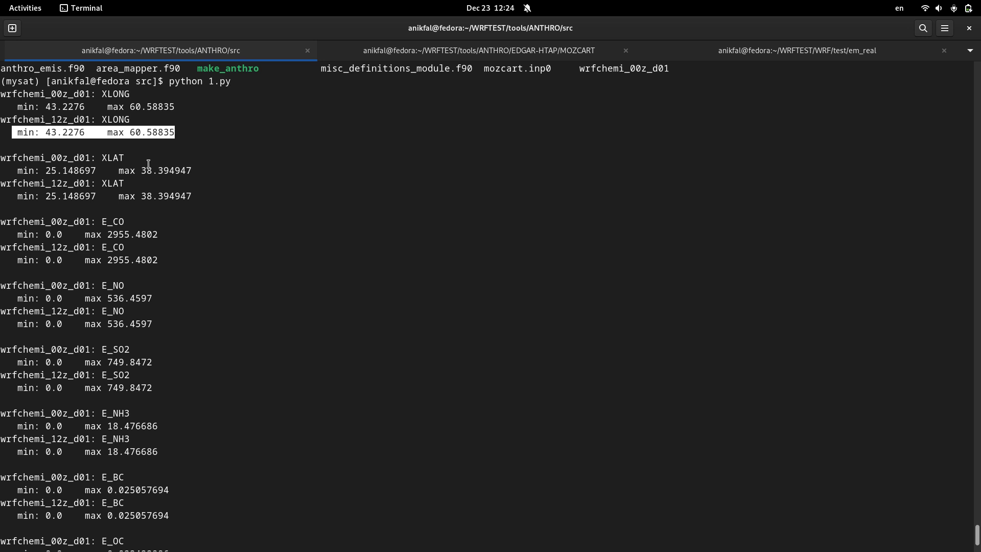
{"action": "left_click_drag", "start_coordinate": [17, 174], "coordinate": [159, 178]}
{"action": "left_click", "coordinate": [104, 229]}
Step: Compare the 00z and 12z E_CO min/max lines, noting the 0.0 minimum
{"action": "double_click", "coordinate": [111, 224]}
{"action": "scroll", "coordinate": [171, 212], "scroll_direction": "down", "scroll_amount": 4}
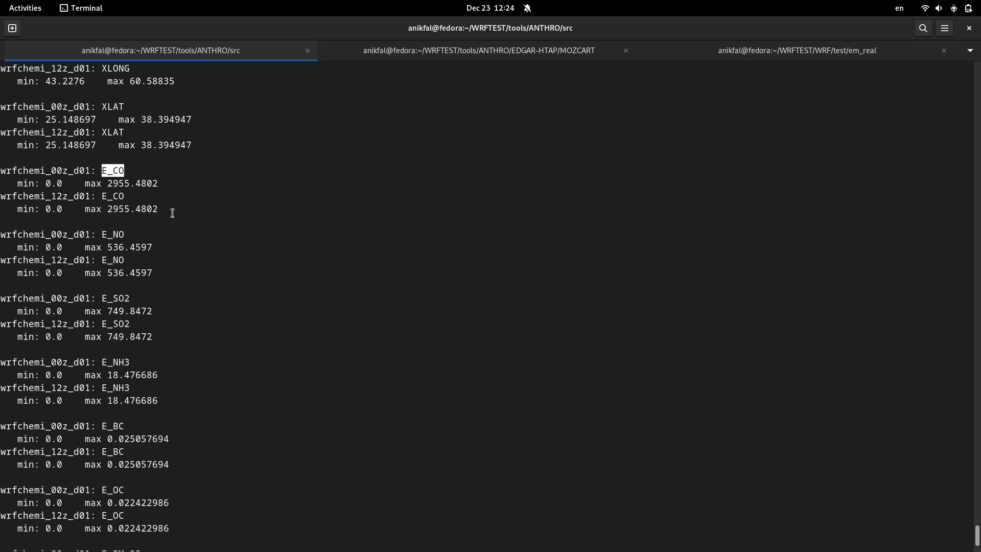
{"action": "scroll", "coordinate": [153, 194], "scroll_direction": "up", "scroll_amount": 1}
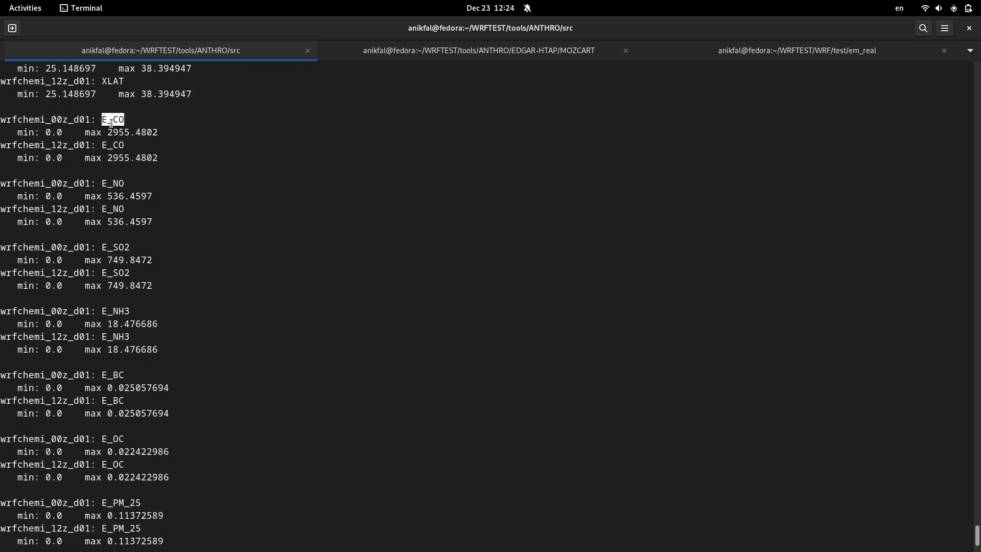
{"action": "left_click_drag", "start_coordinate": [14, 134], "coordinate": [159, 133]}
{"action": "left_click_drag", "start_coordinate": [18, 159], "coordinate": [159, 159]}
{"action": "double_click", "coordinate": [55, 144]}
{"action": "double_click", "coordinate": [55, 119]}
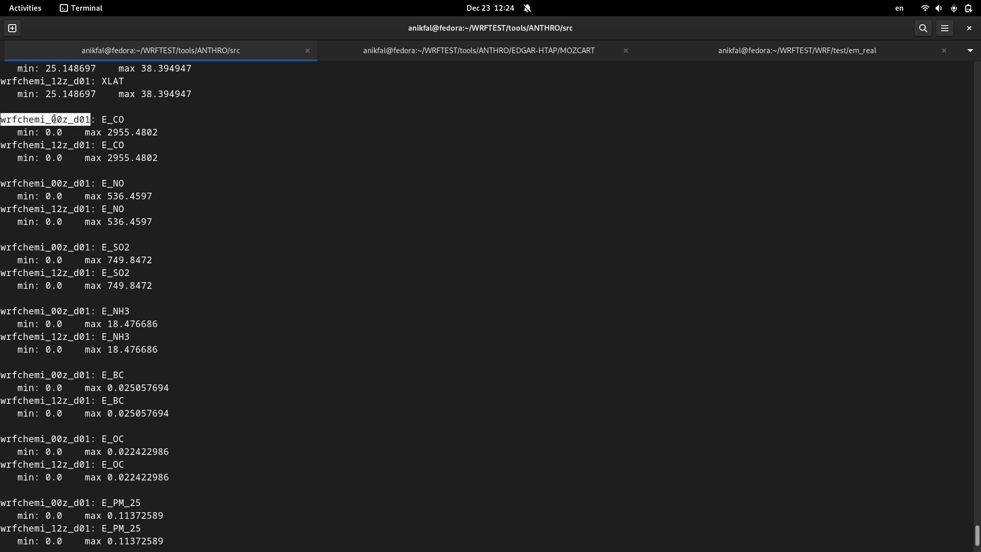
{"action": "double_click", "coordinate": [53, 158]}
{"action": "left_click", "coordinate": [55, 157]}
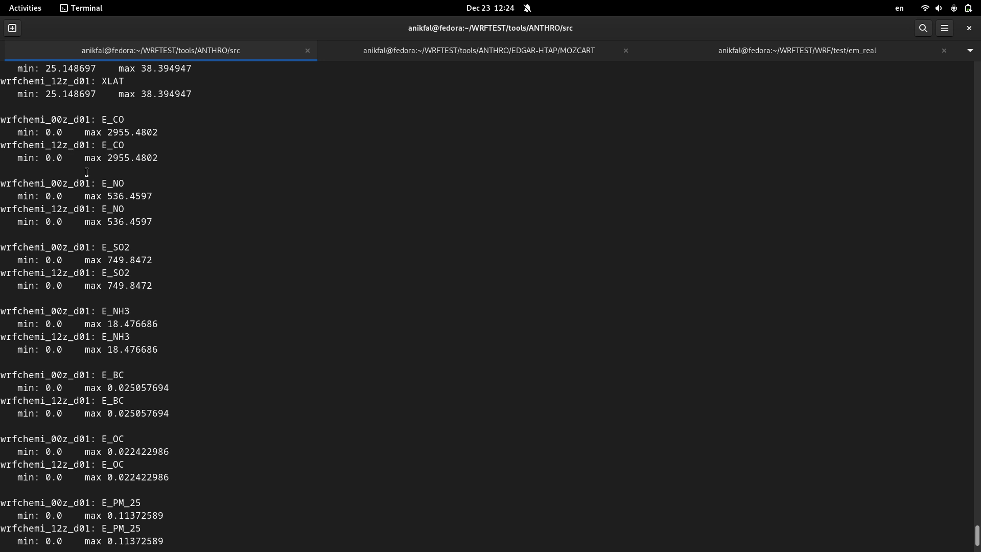
Step: Compare the 00z and 12z E_PM_25 maximum values
{"action": "scroll", "coordinate": [87, 172], "scroll_direction": "down", "scroll_amount": 5}
{"action": "scroll", "coordinate": [86, 172], "scroll_direction": "down", "scroll_amount": 1}
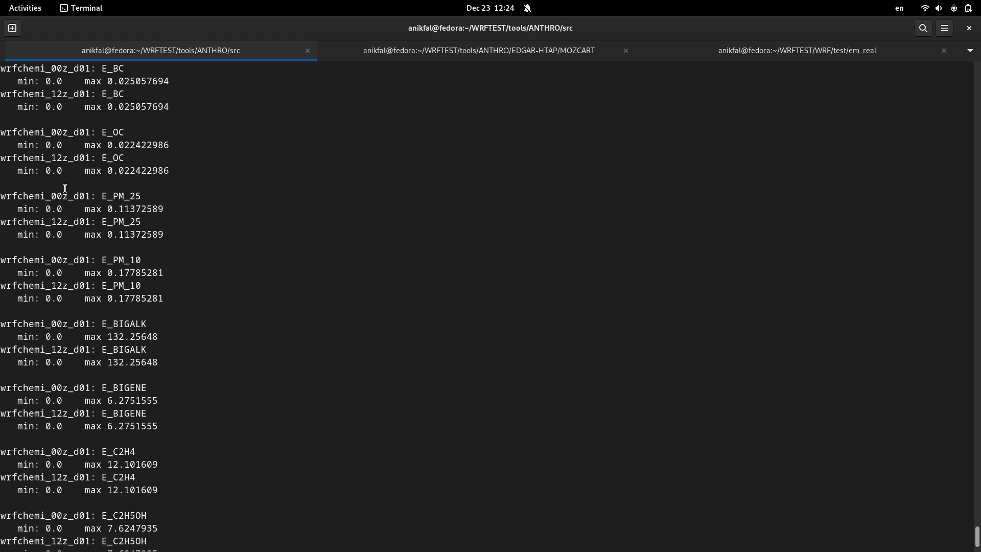
{"action": "double_click", "coordinate": [135, 198]}
{"action": "double_click", "coordinate": [124, 222]}
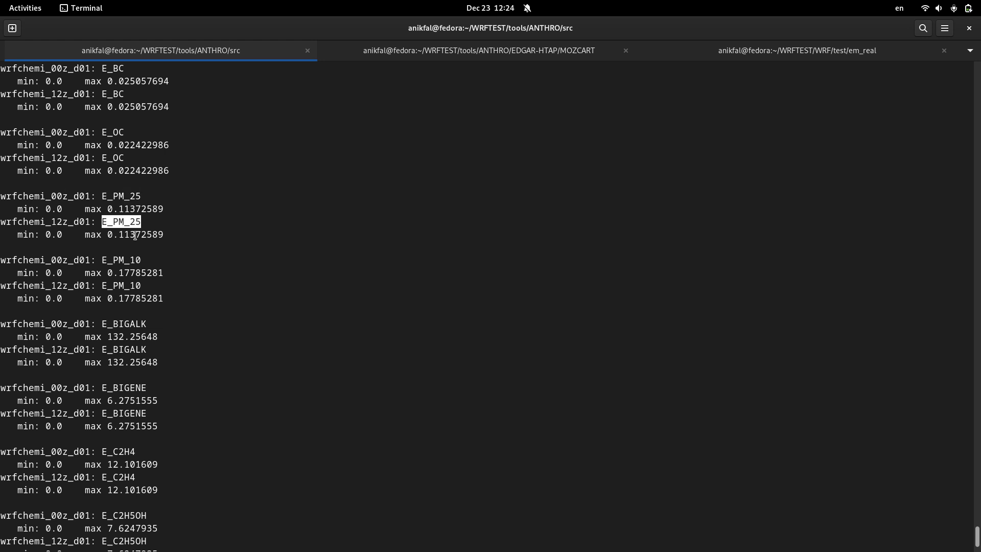
{"action": "double_click", "coordinate": [127, 209]}
{"action": "double_click", "coordinate": [127, 235]}
{"action": "left_click", "coordinate": [65, 209]}
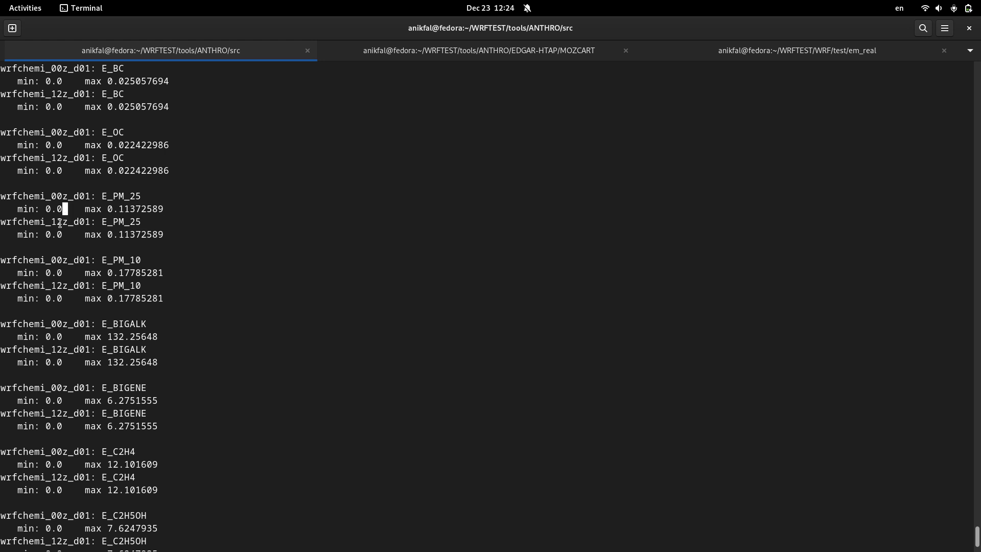
{"action": "scroll", "coordinate": [262, 328], "scroll_direction": "down", "scroll_amount": 5}
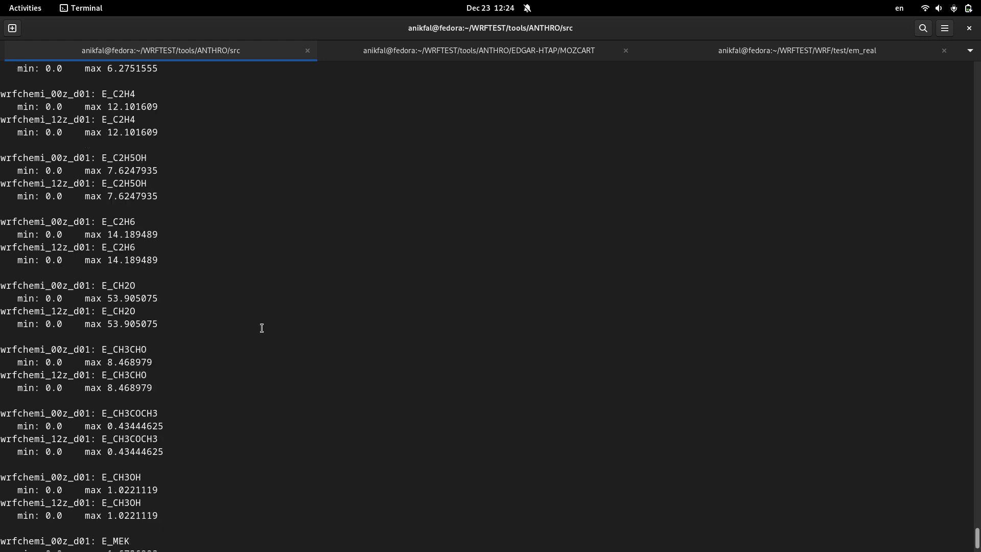
Step: Copy wrfchemi_00z_d01's full path to the clipboard with realpath | xclip
{"action": "key", "text": "ctrl+l"}
{"action": "type", "text": "ls"}
{"action": "key", "text": "Return"}
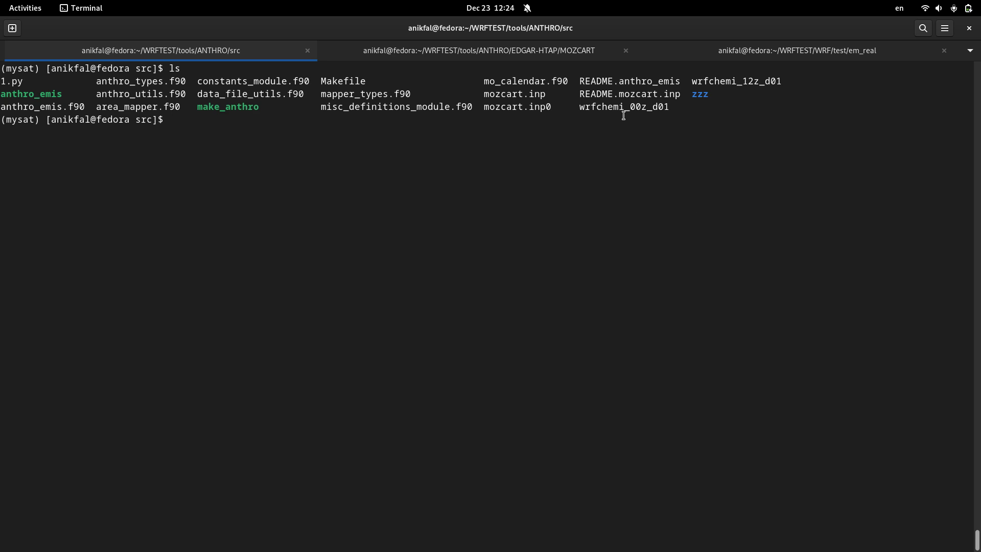
{"action": "type", "text": "realpath wrfch"}
{"action": "key", "text": "Tab"}
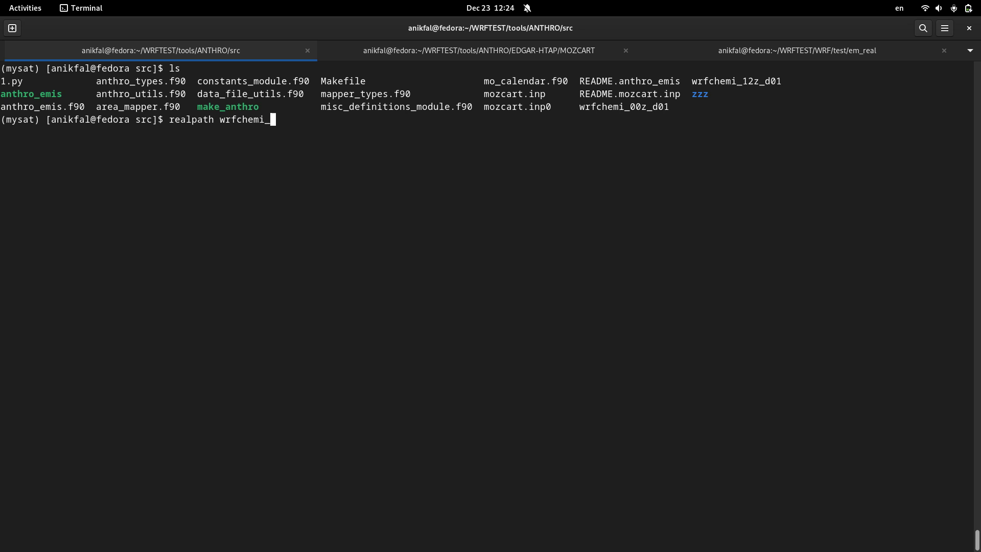
{"action": "type", "text": "0"}
{"action": "key", "text": "Tab"}
{"action": "type", "text": "|xclip"}
{"action": "key", "text": "Return"}
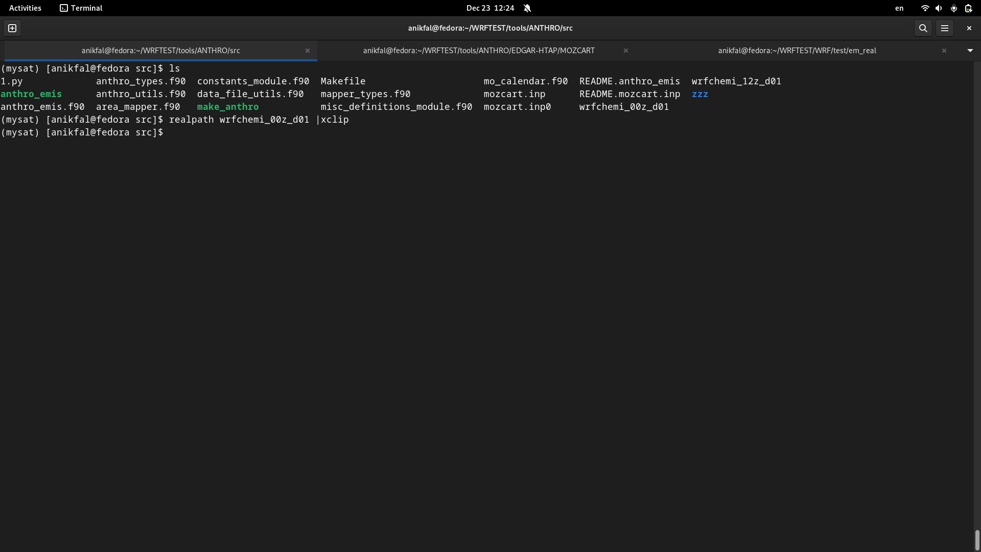
Step: Verify the copied path with ls, then switch to the em_real session
{"action": "type", "text": "ls"}
{"action": "type", "text": "/home/anikfal/WRFTEST/tools/ANTHRO/src/wrfchemi_00z_d01"}
{"action": "key", "text": "Return"}
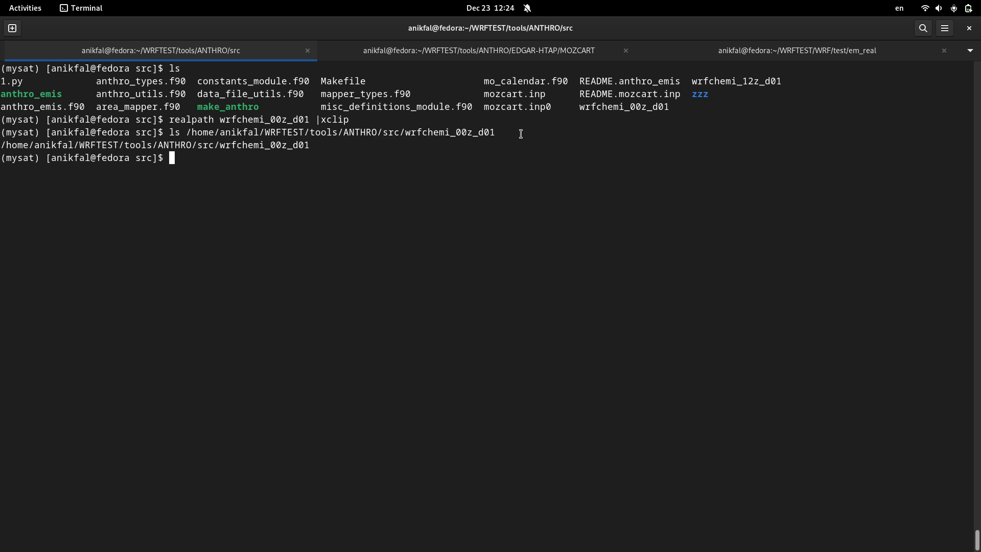
{"action": "left_click", "coordinate": [816, 49]}
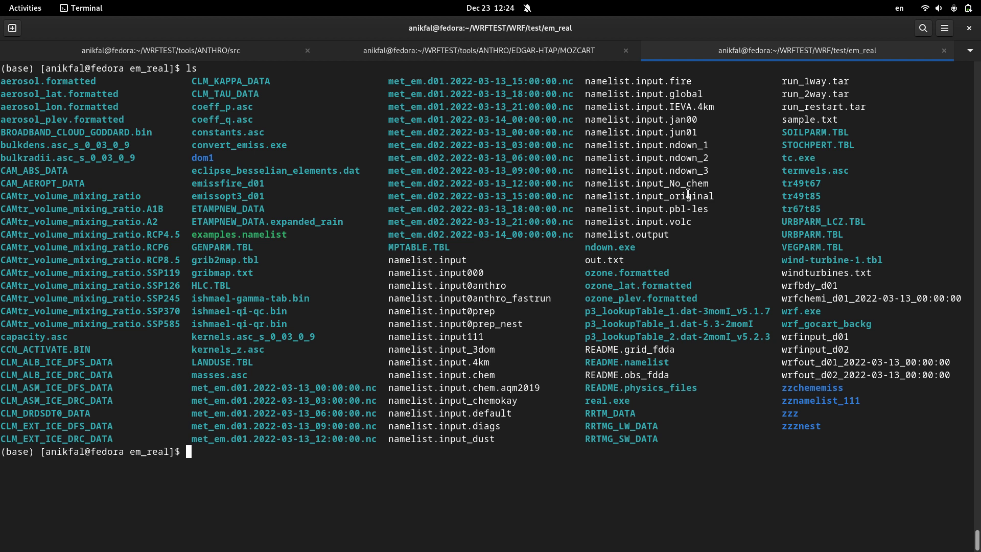
Step: Copy wrfchemi_00z_d01 into em_real and start an ncview command on it
{"action": "key", "text": "ctrl+l"}
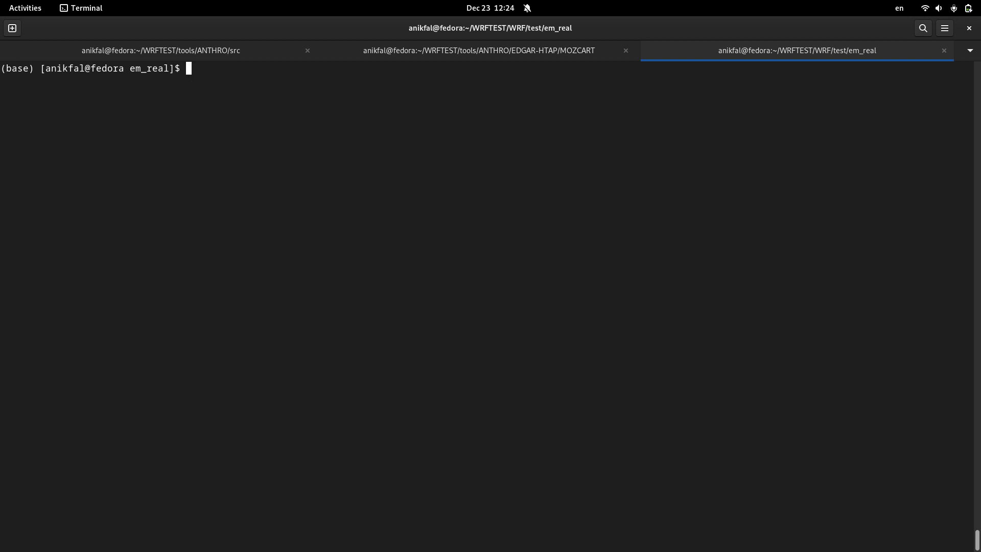
{"action": "type", "text": "cp"}
{"action": "type", "text": "/home/anikfal/WRFTEST/tools/ANTHRO/src/wrfchemi_00z_d01"}
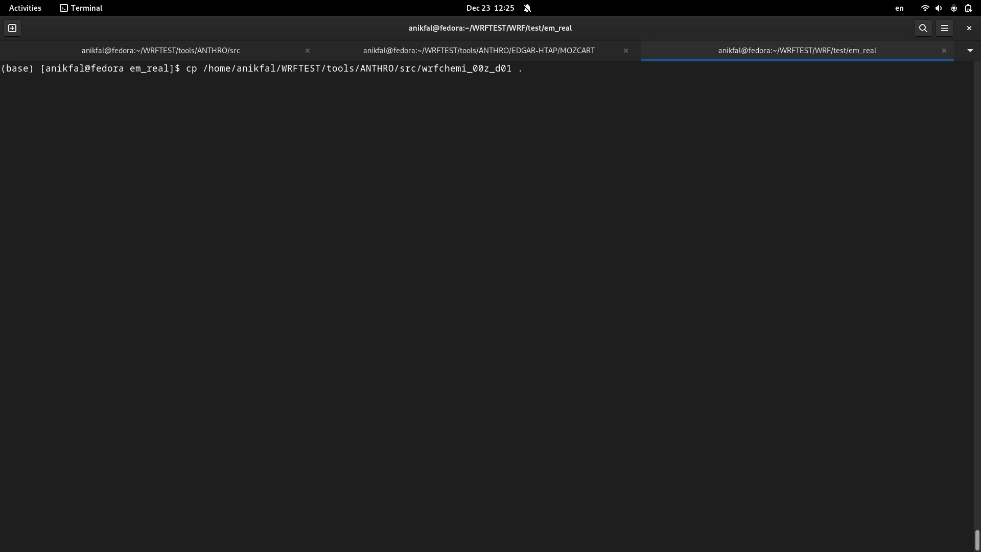
{"action": "key", "text": "Return"}
{"action": "type", "text": "ncview "}
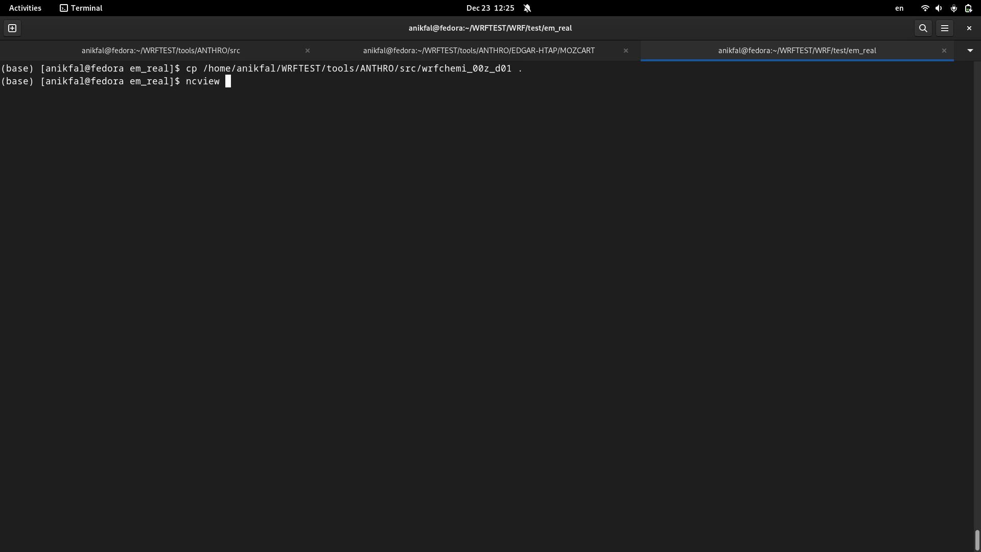
{"action": "type", "text": "wrfchemi_"}
{"action": "key", "text": "Tab"}
Step: Open wrfchemi_00z_d01 in Ncview and show the E_NH3 map, moved higher and magnified twice
{"action": "key", "text": "Return"}
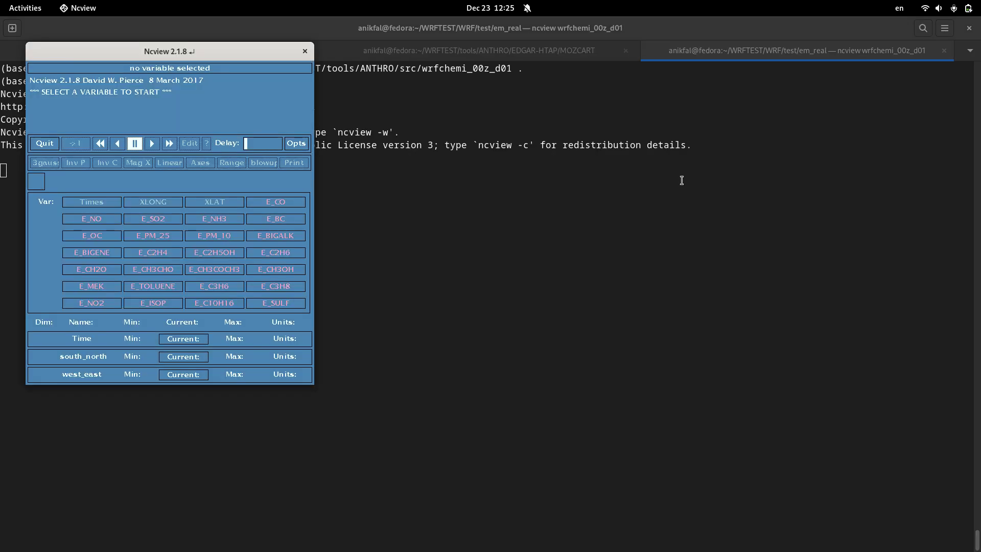
{"action": "left_click", "coordinate": [193, 220]}
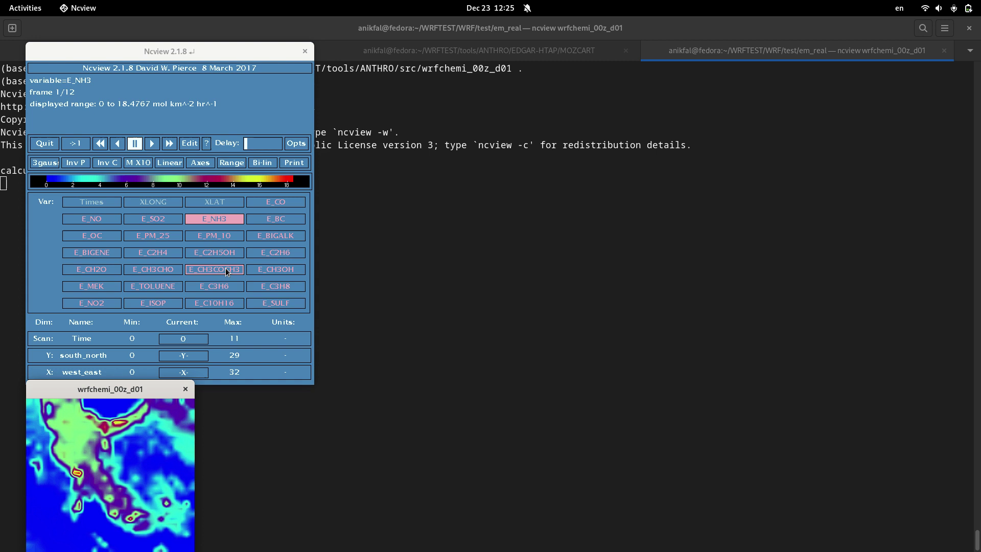
{"action": "left_click_drag", "start_coordinate": [143, 394], "coordinate": [516, 113]}
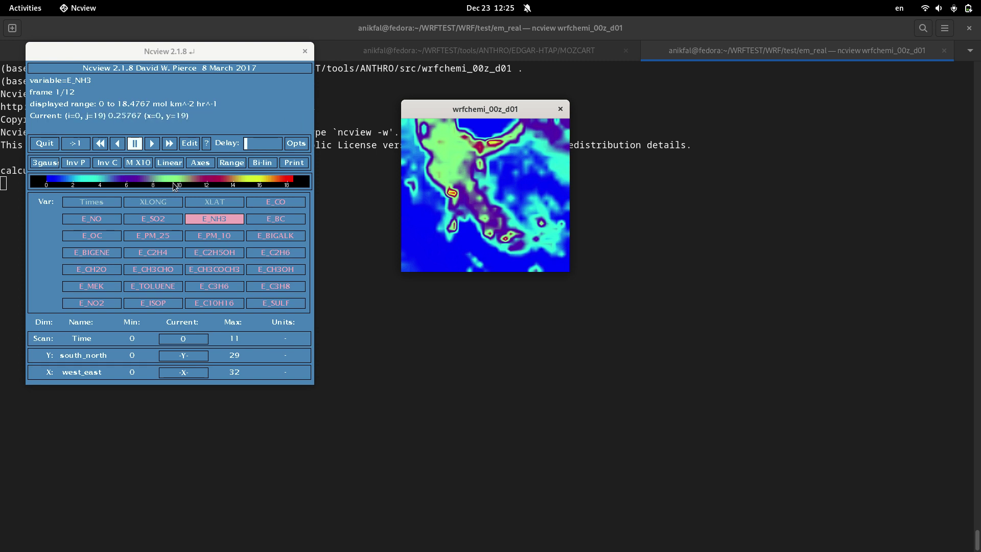
{"action": "left_click", "coordinate": [138, 163]}
{"action": "left_click", "coordinate": [138, 162]}
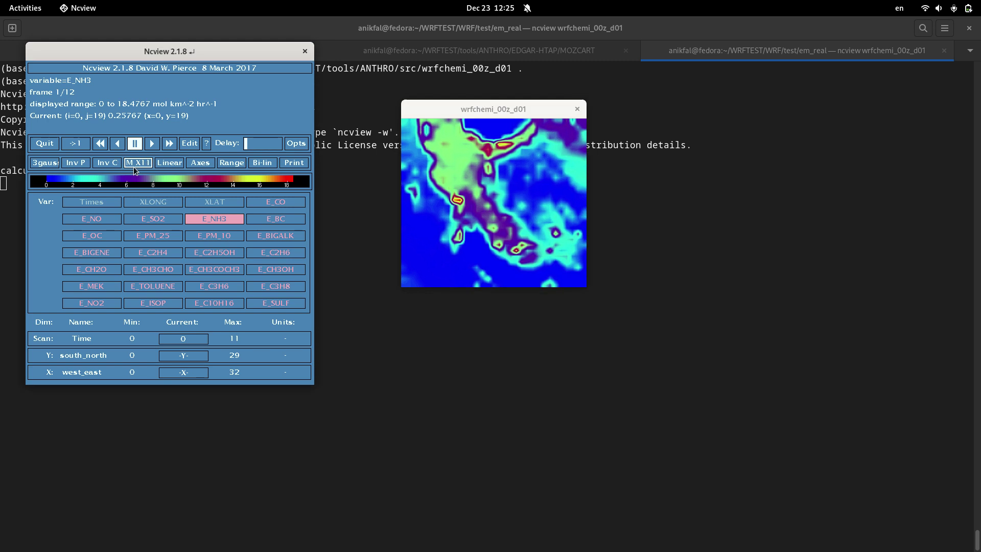
Step: Switch the map through E_SO2, E_PM_10, E_C2H6, E_C2H5OH and E_C2H4
{"action": "left_click", "coordinate": [153, 226]}
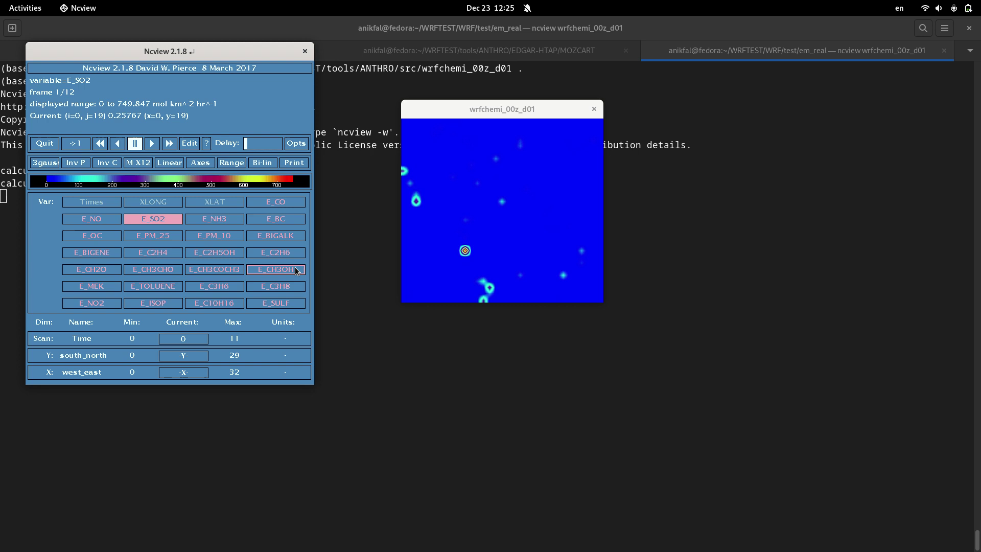
{"action": "left_click", "coordinate": [213, 235]}
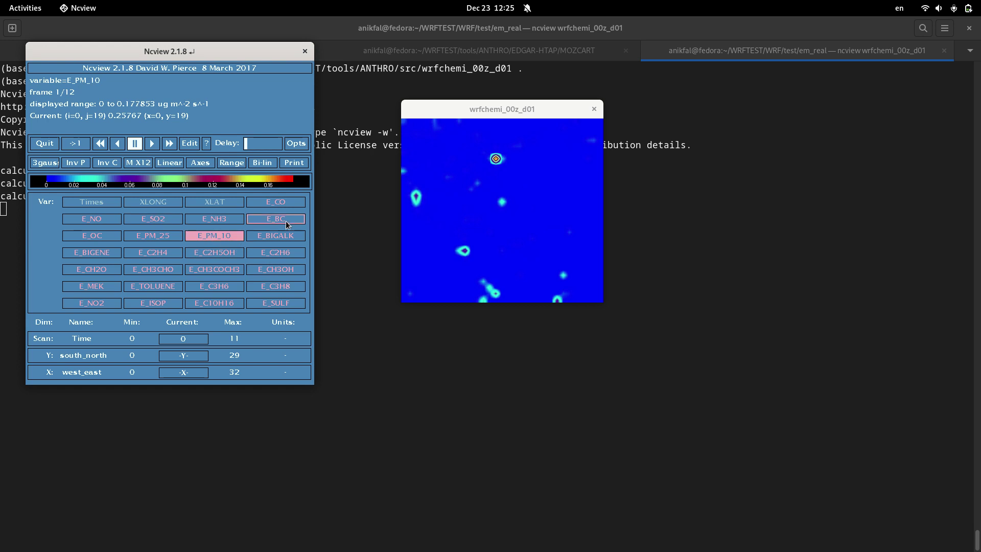
{"action": "left_click", "coordinate": [278, 252]}
{"action": "left_click", "coordinate": [217, 252]}
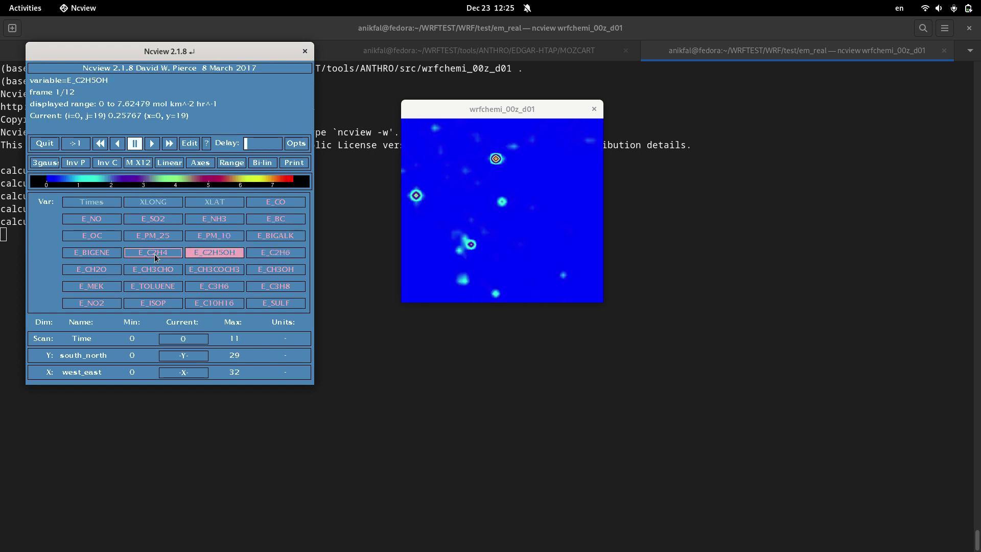
{"action": "left_click", "coordinate": [153, 252]}
Step: Quit Ncview and list the files in the em_real run folder
{"action": "left_click", "coordinate": [45, 144]}
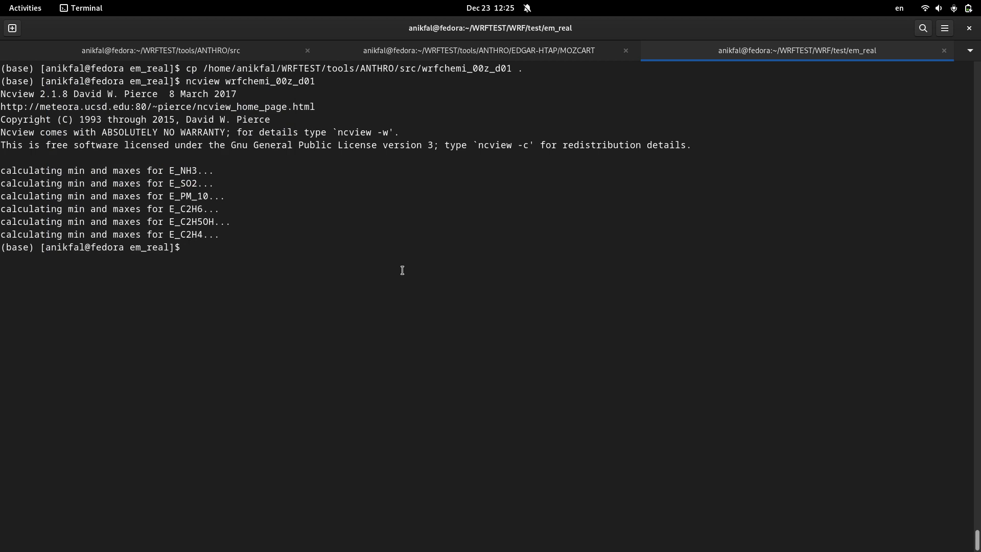
{"action": "key", "text": "ctrl+l"}
{"action": "type", "text": "ls"}
{"action": "key", "text": "Return"}
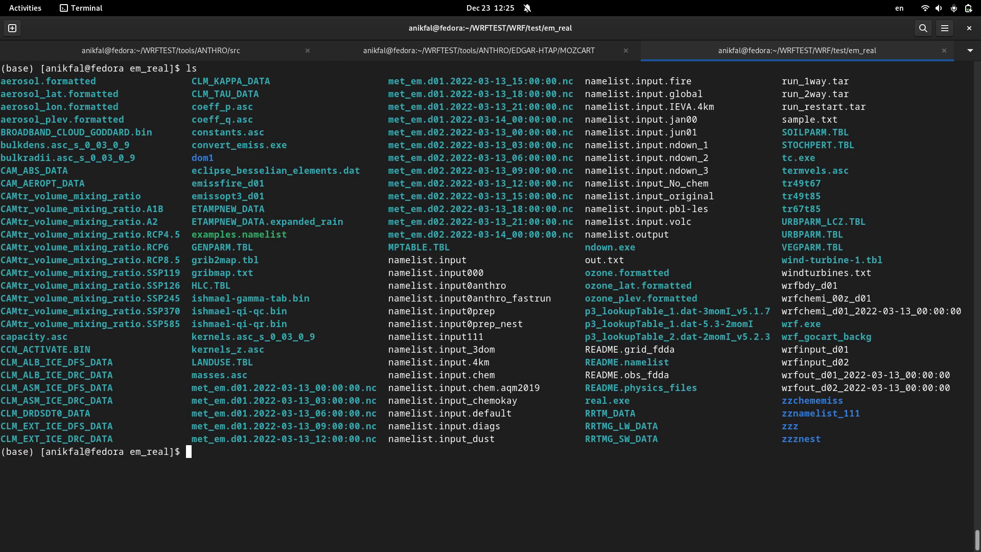
Step: Rename wrfchemi_00z_d01 to wrfchemi_d01_2022-03-13_00:00:00 with mv and tab completion
{"action": "type", "text": "mv wrfc"}
{"action": "key", "text": "Tab"}
{"action": "type", "text": "0"}
{"action": "key", "text": "Tab"}
{"action": "type", "text": "wrfc"}
{"action": "key", "text": "Tab"}
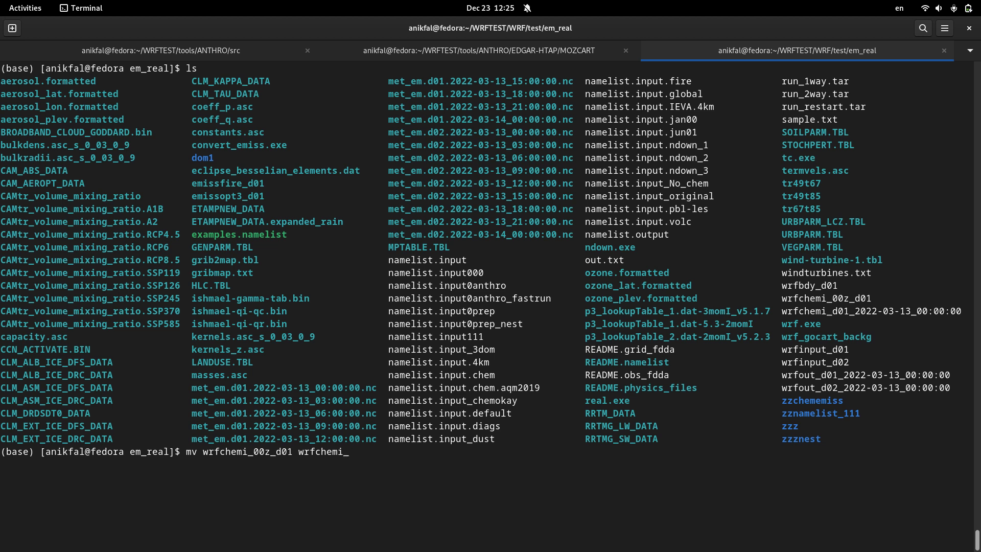
{"action": "type", "text": "d"}
{"action": "key", "text": "Tab"}
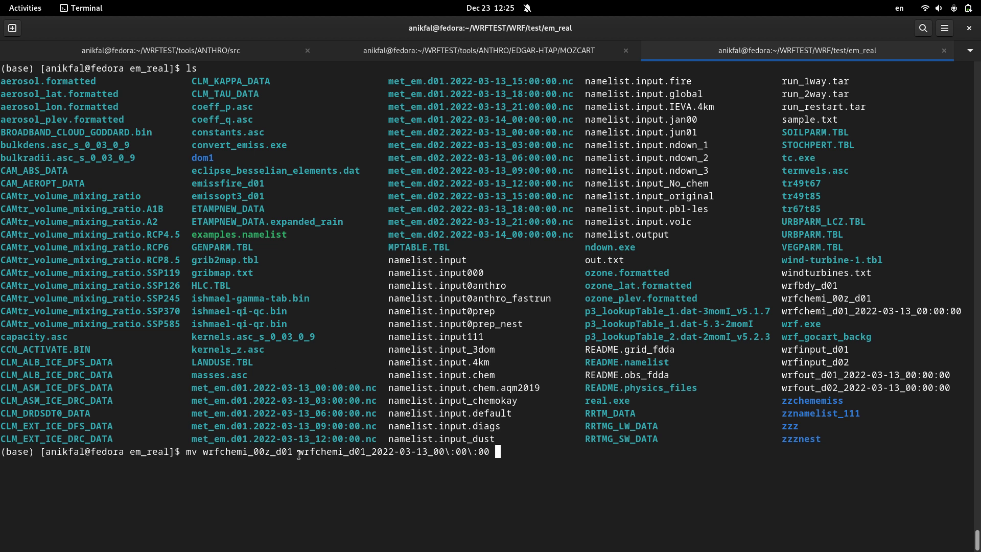
{"action": "left_click_drag", "start_coordinate": [299, 453], "coordinate": [488, 453]}
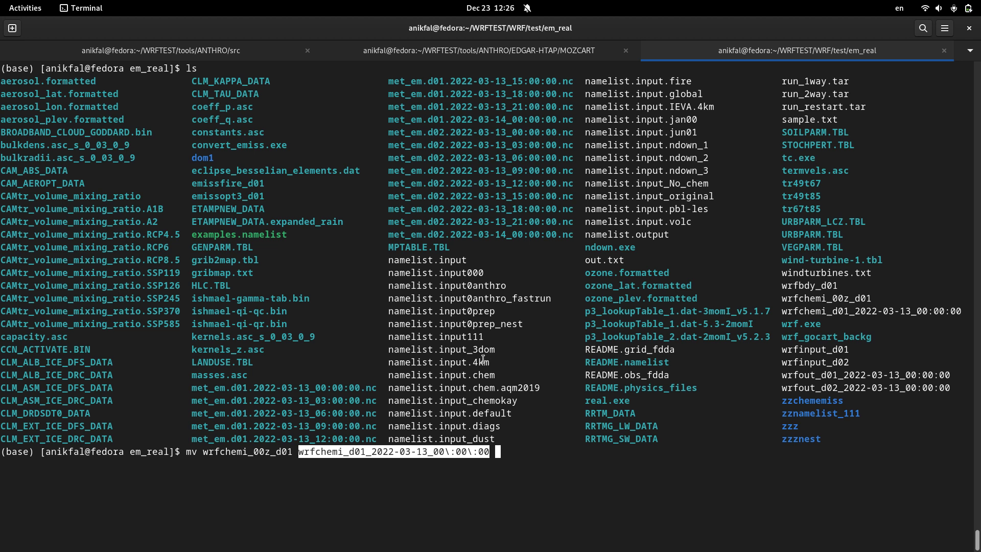
{"action": "triple_click", "coordinate": [301, 452]}
{"action": "left_click", "coordinate": [559, 376]}
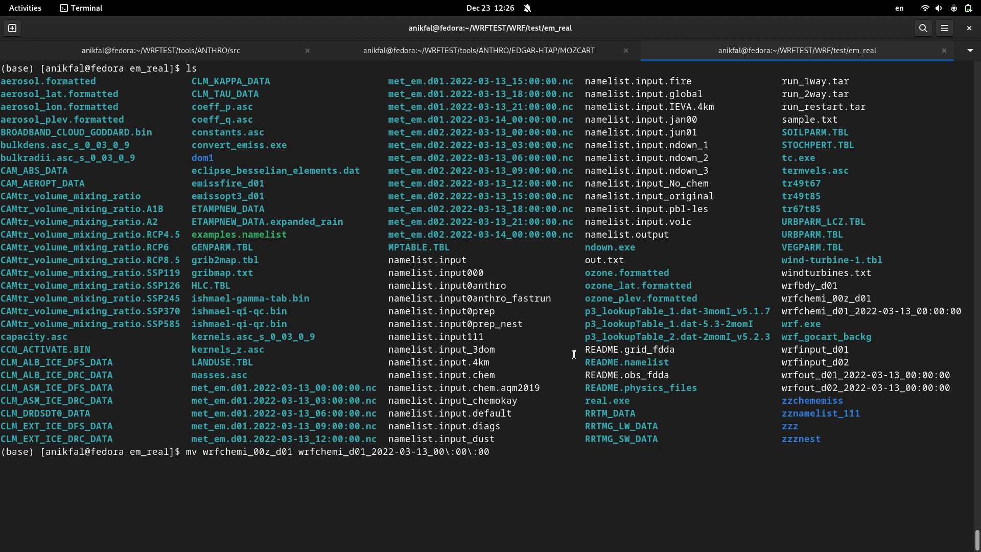
{"action": "key", "text": "Return"}
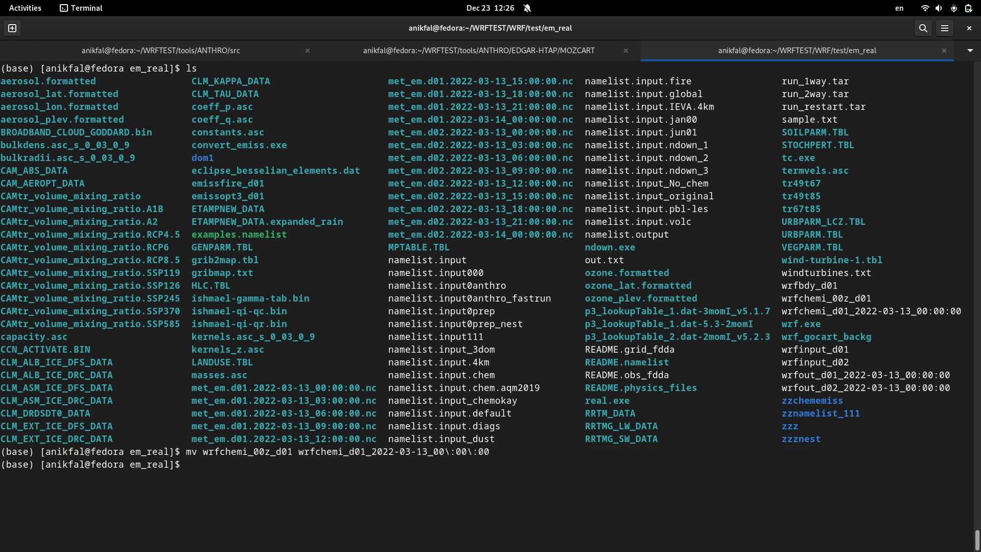
Step: Clear the screen and list the files again to confirm the rename
{"action": "key", "text": "ctrl+l"}
{"action": "type", "text": "ls"}
{"action": "key", "text": "Return"}
Step: Open namelist.input in vi and go to the auxinput7_inname line
{"action": "type", "text": "vi namelist."}
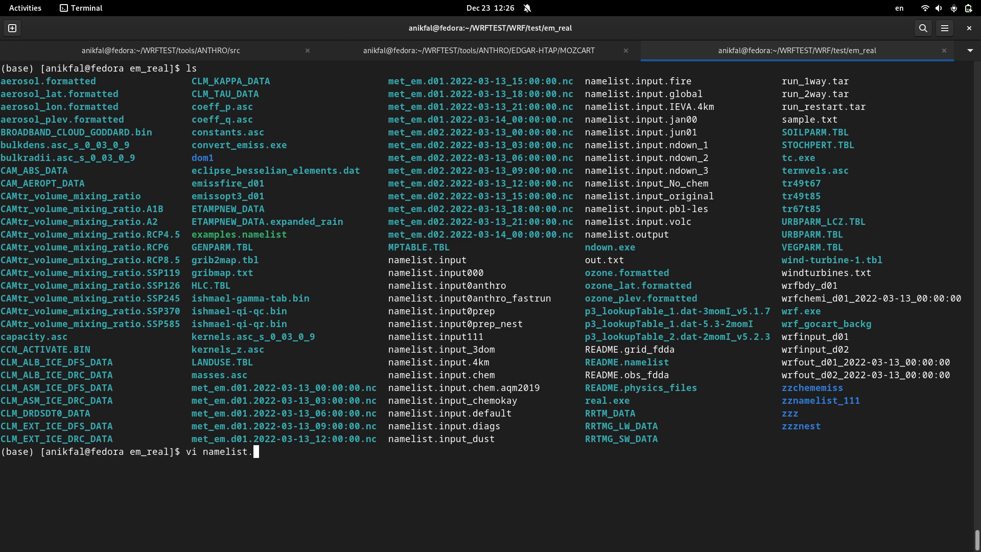
{"action": "type", "text": "input"}
{"action": "key", "text": "Return"}
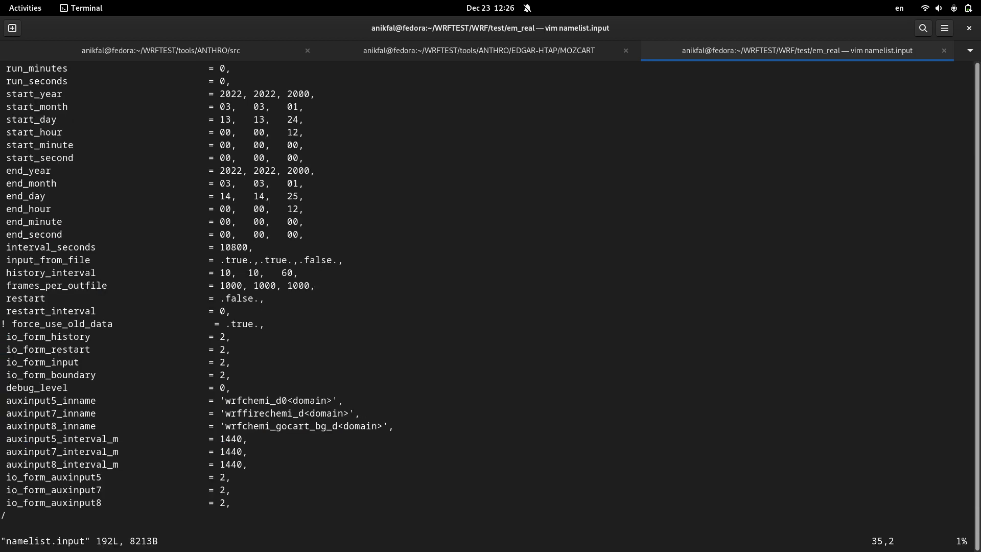
{"action": "key", "text": "Up"}
{"action": "key", "text": "Down"}
{"action": "key", "text": "Down"}
{"action": "key", "text": "Down"}
{"action": "key", "text": "Down"}
{"action": "key", "text": "Down"}
Step: Comment out the auxinput7_inname and auxinput8_inname lines with '!'
{"action": "key", "text": "Down"}
{"action": "key", "text": "Down"}
{"action": "key", "text": "Down"}
{"action": "key", "text": "Down"}
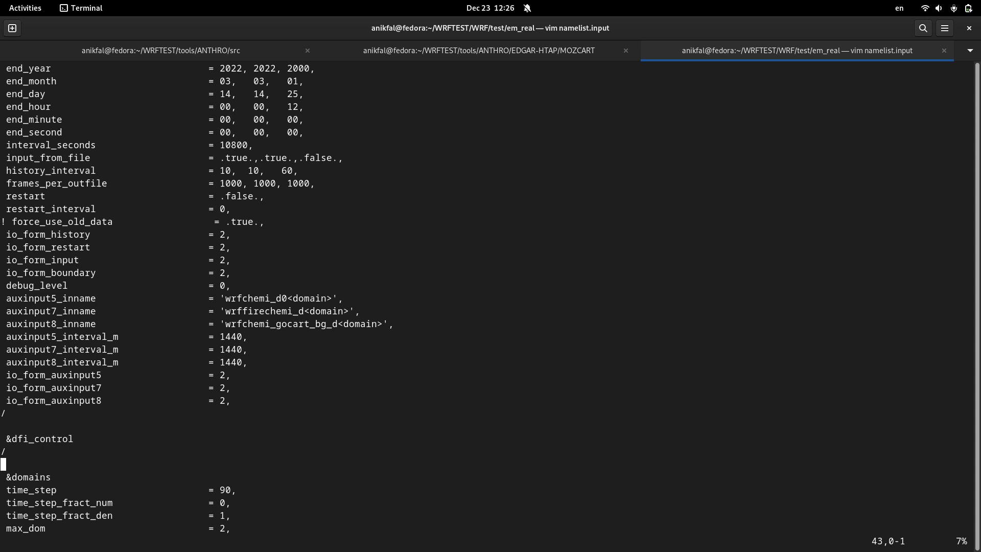
{"action": "key", "text": "Up"}
{"action": "key", "text": "Up"}
{"action": "key", "text": "Right"}
{"action": "key", "text": "Up"}
{"action": "key", "text": "Up"}
{"action": "key", "text": "Up"}
{"action": "key", "text": "Up"}
{"action": "key", "text": "Up"}
{"action": "key", "text": "Up"}
{"action": "key", "text": "Up"}
{"action": "key", "text": "Up"}
{"action": "key", "text": "Up"}
{"action": "key", "text": "Up"}
{"action": "key", "text": "Left"}
{"action": "key", "text": "i"}
{"action": "key", "text": "Right"}
{"action": "type", "text": "!"}
{"action": "key", "text": "Down"}
{"action": "key", "text": "Left"}
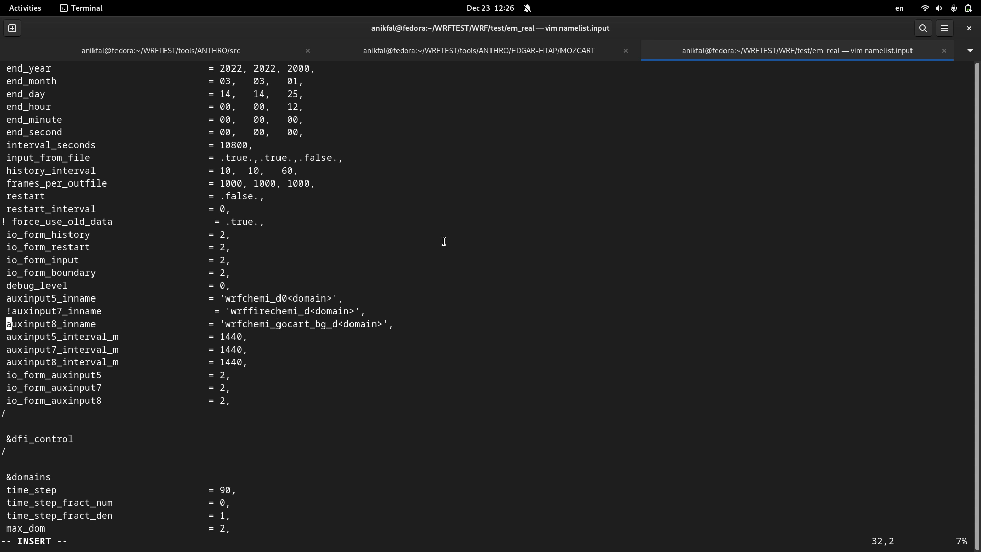
{"action": "type", "text": "!"}
Step: Comment out the auxinput7/8 interval_m and io_form_auxinput7/8 lines with '!'
{"action": "key", "text": "Down"}
{"action": "key", "text": "Down"}
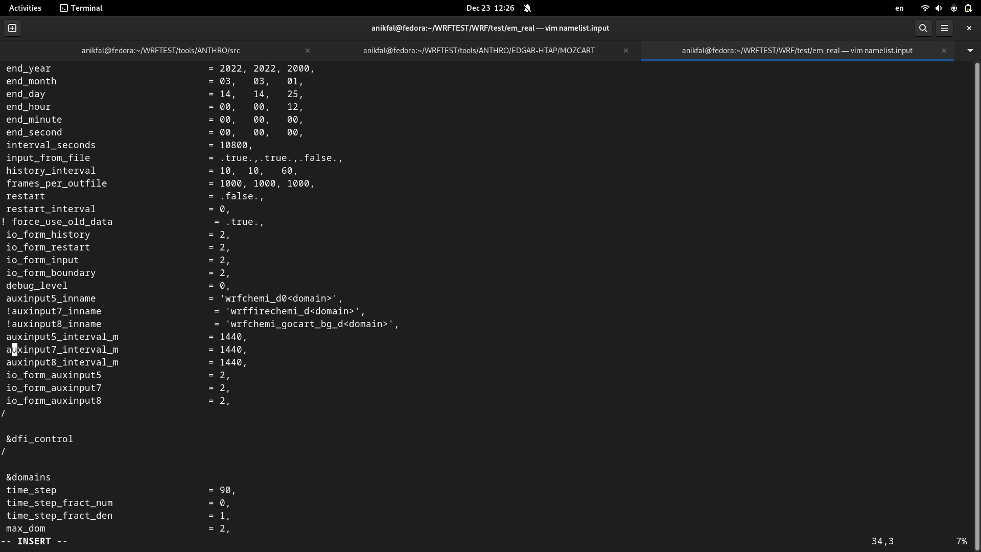
{"action": "key", "text": "Left"}
{"action": "key", "text": "Left"}
{"action": "key", "text": "Right"}
{"action": "type", "text": "!"}
{"action": "key", "text": "Down"}
{"action": "key", "text": "Left"}
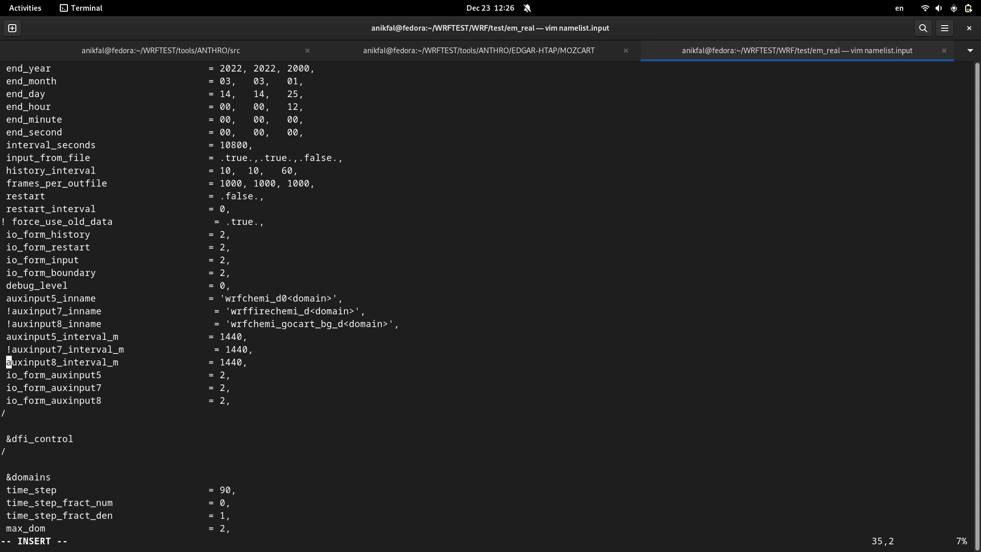
{"action": "type", "text": "!"}
{"action": "key", "text": "Down"}
{"action": "key", "text": "Down"}
{"action": "key", "text": "Left"}
{"action": "type", "text": "!"}
{"action": "key", "text": "Down"}
{"action": "key", "text": "Left"}
{"action": "type", "text": "!"}
Step: Save namelist.input with :w, leaving auxinput5_inname as the active emissions input
{"action": "key", "text": "Up"}
{"action": "key", "text": "Up"}
{"action": "key", "text": "Up"}
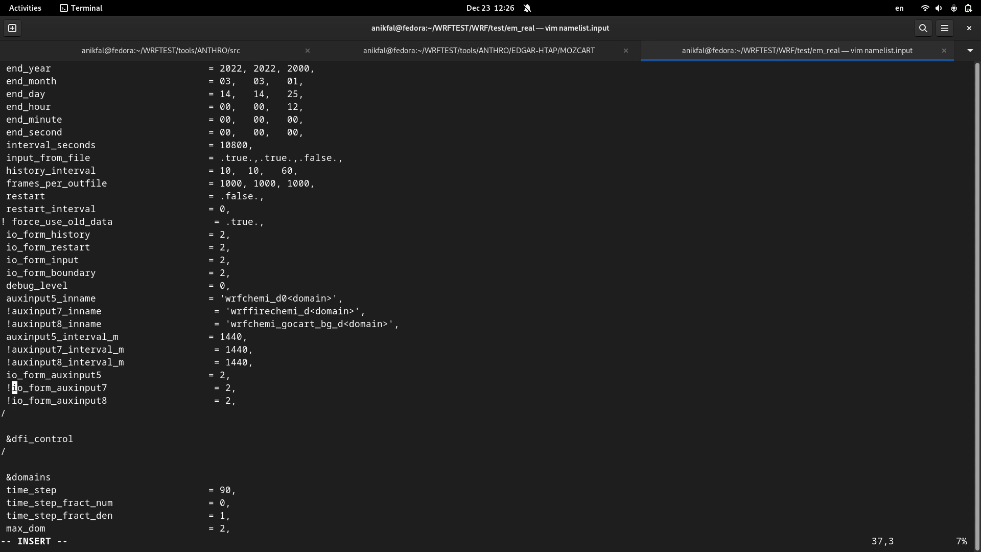
{"action": "key", "text": "Up"}
{"action": "key", "text": "Escape"}
{"action": "type", "text": ":w"}
{"action": "key", "text": "Return"}
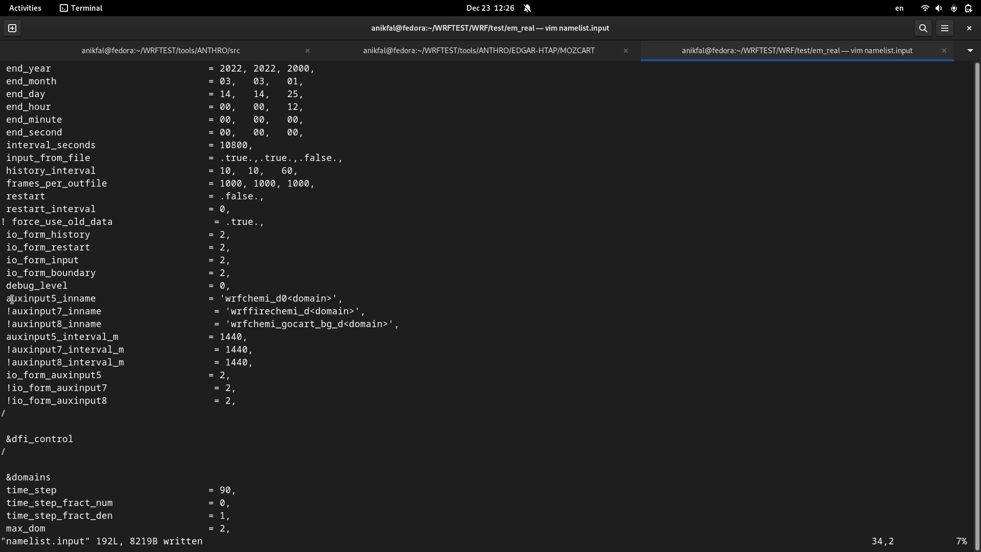
{"action": "left_click_drag", "start_coordinate": [12, 299], "coordinate": [55, 302]}
{"action": "left_click", "coordinate": [96, 310]}
Step: Exit vim with :x and begin a ./wrf.exe command at the prompt
{"action": "type", "text": ":x"}
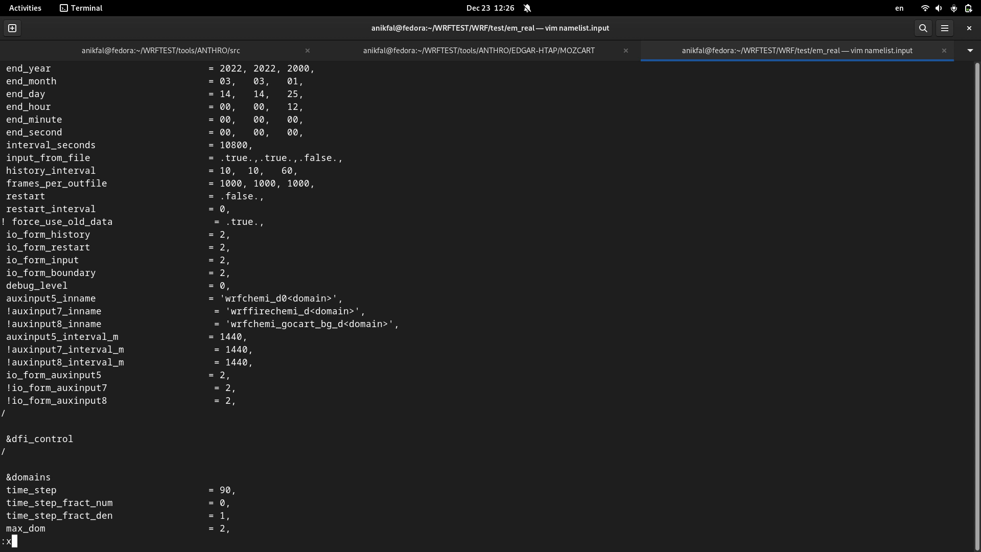
{"action": "key", "text": "Return"}
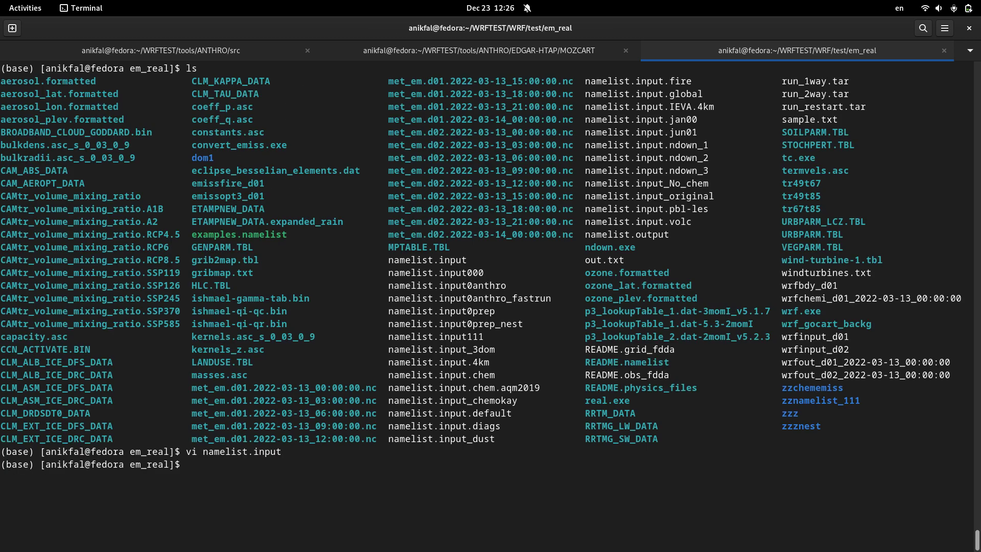
{"action": "key", "text": "ctrl+l"}
{"action": "type", "text": "./wrf"}
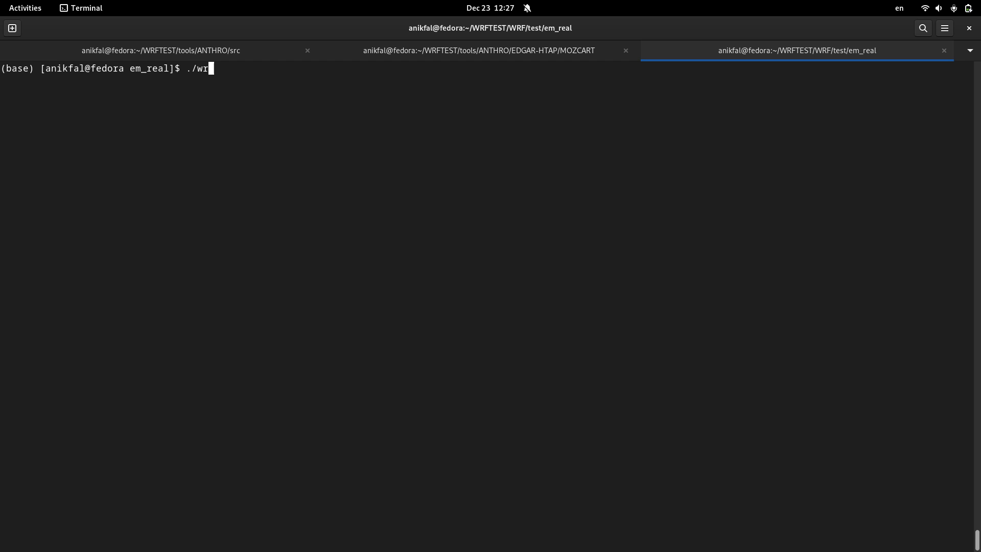
{"action": "key", "text": "Tab"}
{"action": "key", "text": "BackSpace"}
{"action": "key", "text": "BackSpace"}
{"action": "key", "text": "BackSpace"}
{"action": "key", "text": "BackSpace"}
{"action": "key", "text": "BackSpace"}
{"action": "key", "text": "BackSpace"}
{"action": "key", "text": "BackSpace"}
{"action": "key", "text": "BackSpace"}
{"action": "key", "text": "BackSpace"}
{"action": "key", "text": "BackSpace"}
Step: Reopen namelist.input, check the chemistry settings near the end, and quit with :q
{"action": "type", "text": "vi namelist.input"}
{"action": "key", "text": "Return"}
{"action": "key", "text": "shift+g"}
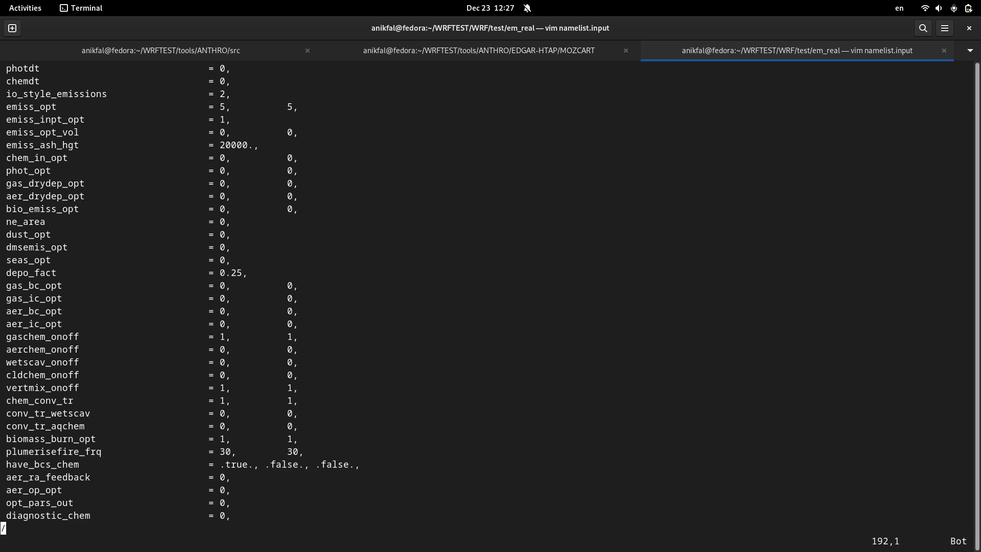
{"action": "key", "text": "Up"}
{"action": "key", "text": "Up"}
{"action": "key", "text": "Up"}
{"action": "key", "text": "Up"}
{"action": "key", "text": "Up"}
{"action": "key", "text": "Up"}
{"action": "key", "text": "Up"}
{"action": "key", "text": "Up"}
{"action": "key", "text": "Up"}
{"action": "key", "text": "Up"}
{"action": "key", "text": "Up"}
{"action": "key", "text": "Up"}
{"action": "key", "text": "Up"}
{"action": "key", "text": "Up"}
{"action": "key", "text": "Up"}
{"action": "key", "text": "Up"}
{"action": "key", "text": "Up"}
{"action": "key", "text": "Up"}
{"action": "key", "text": "Up"}
{"action": "key", "text": "Up"}
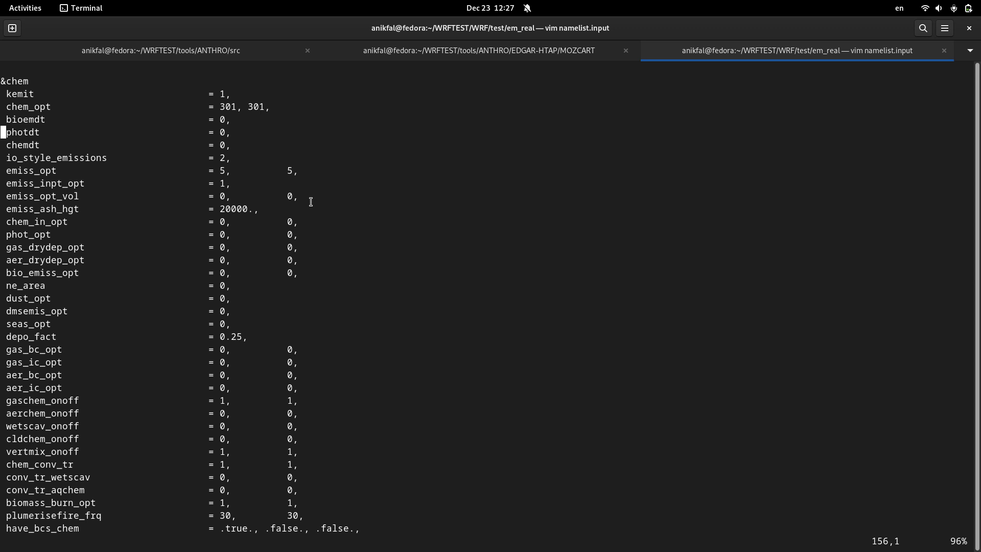
{"action": "type", "text": ":"}
{"action": "key", "text": "Escape"}
{"action": "key", "text": "j"}
{"action": "key", "text": "j"}
{"action": "type", "text": ":q"}
{"action": "key", "text": "Return"}
Step: Run ./wrf.exe and highlight its fatal error that the emissions input appears pre-v4
{"action": "type", "text": "./wrf.exe"}
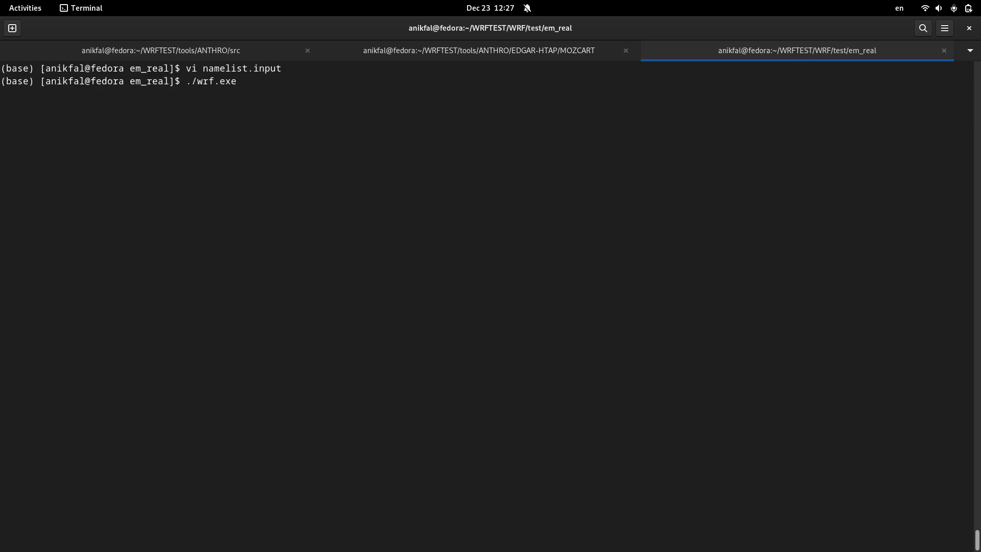
{"action": "key", "text": "Return"}
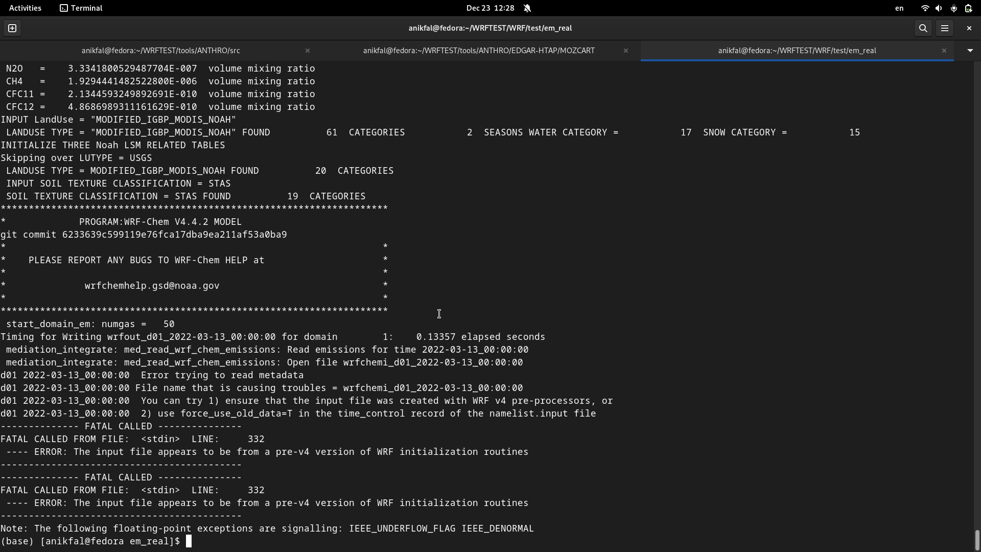
{"action": "type", "text": "vi namelist."}
{"action": "left_click_drag", "start_coordinate": [74, 453], "coordinate": [353, 456]}
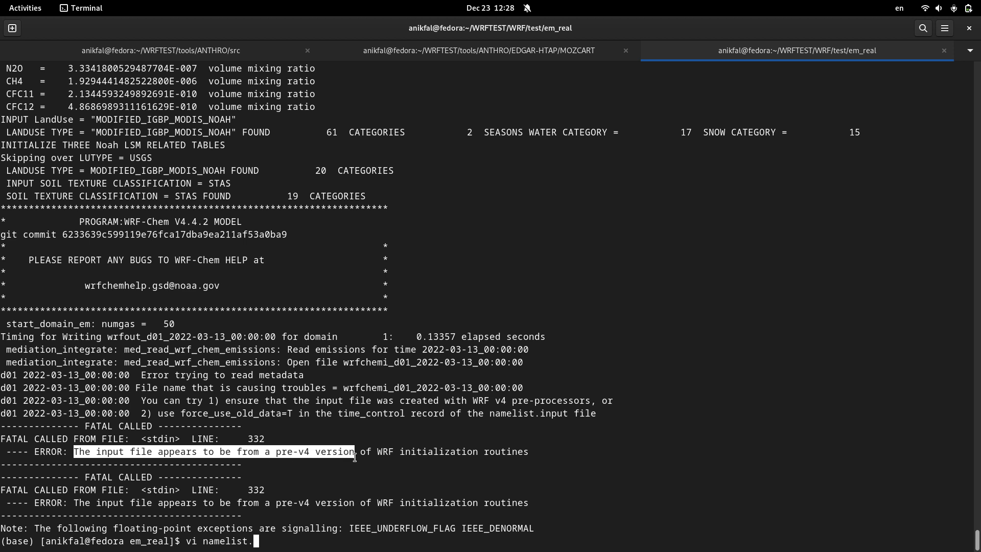
{"action": "left_click", "coordinate": [394, 454]}
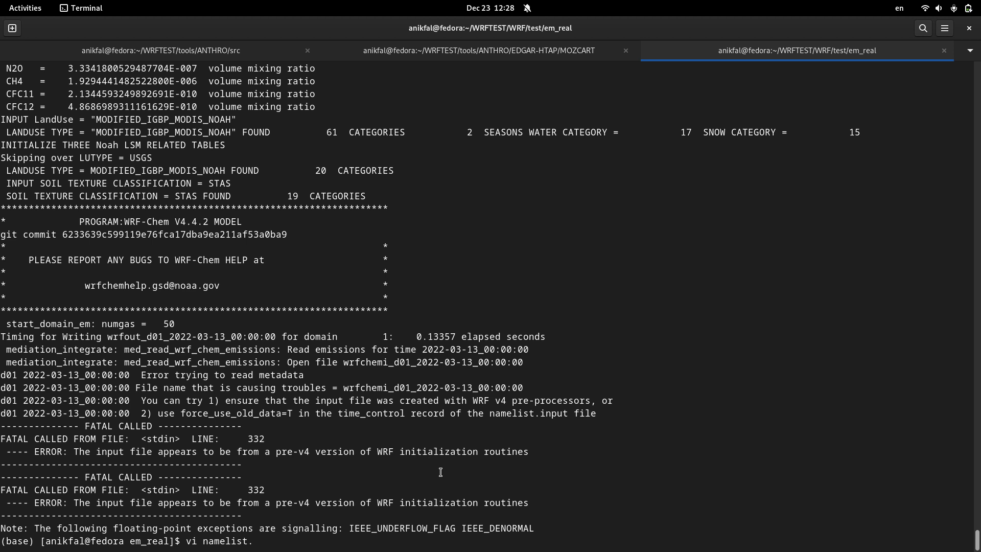
Step: Uncomment force_use_old_data = .true. in time_control by deleting its leading '!'
{"action": "type", "text": "input"}
{"action": "key", "text": "Return"}
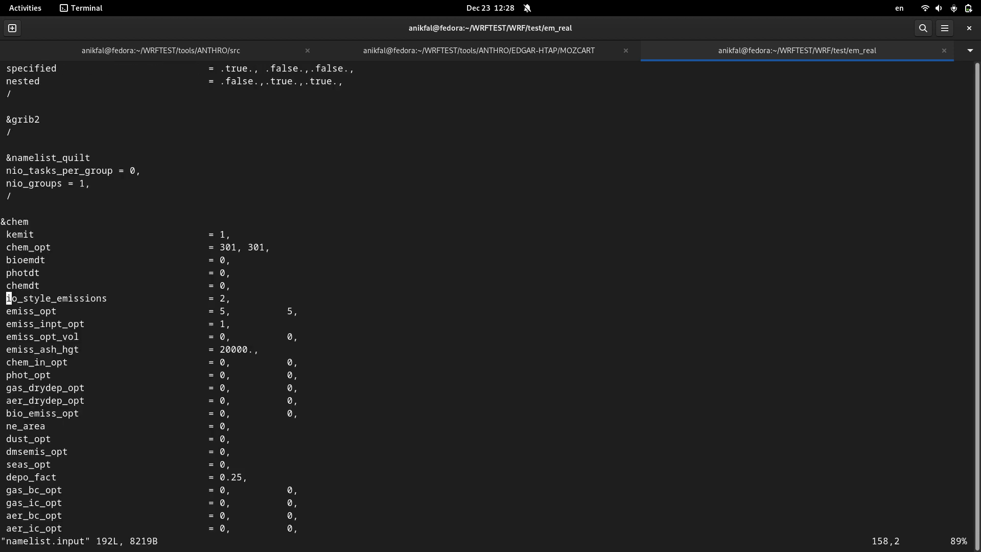
{"action": "key", "text": "g"}
{"action": "key", "text": "g"}
{"action": "key", "text": "j"}
{"action": "key", "text": "j"}
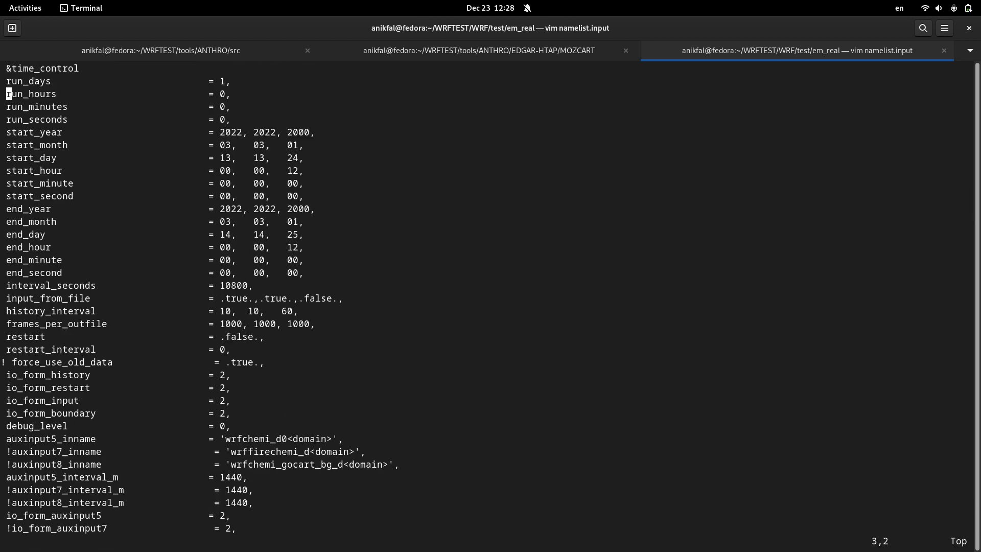
{"action": "scroll", "coordinate": [433, 502], "scroll_direction": "down", "scroll_amount": 10}
{"action": "scroll", "coordinate": [432, 503], "scroll_direction": "down", "scroll_amount": 2}
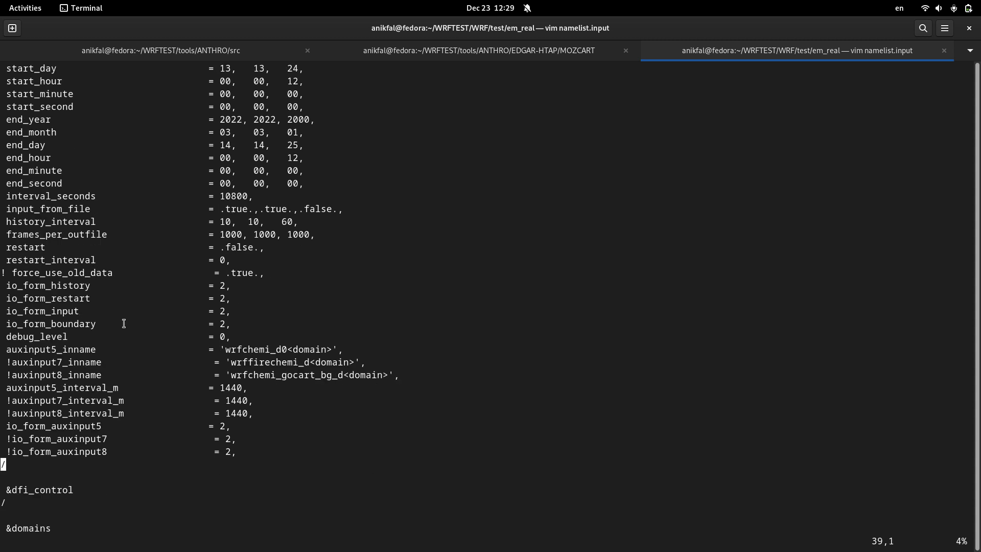
{"action": "key", "text": "Up"}
{"action": "key", "text": "Up"}
{"action": "key", "text": "Up"}
{"action": "key", "text": "Up"}
{"action": "key", "text": "Down"}
{"action": "key", "text": "i"}
{"action": "key", "text": "BackSpace"}
{"action": "key", "text": "Up"}
{"action": "key", "text": "Escape"}
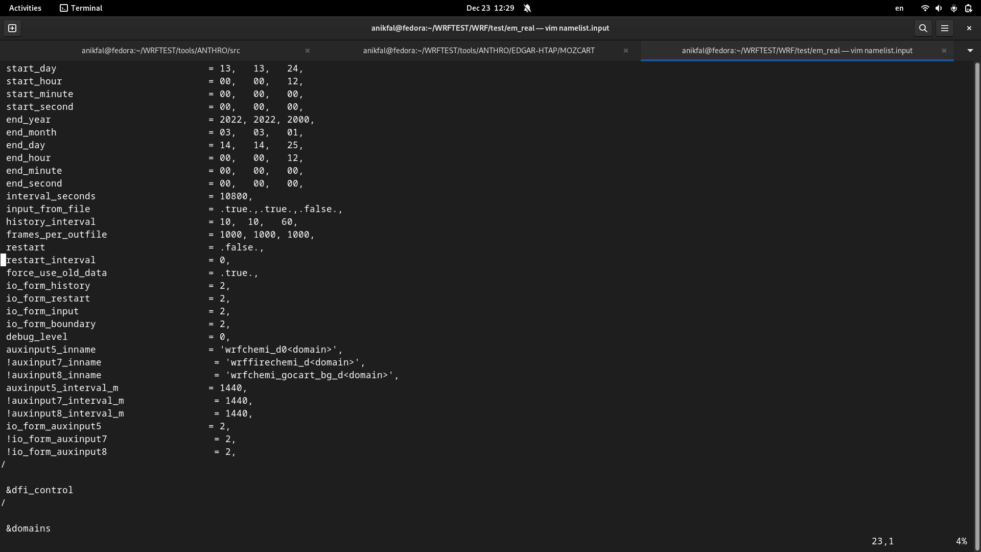
Step: Save with :wq, rerun ./wrf.exe, and highlight the missing wrfchemi_d02_2022-03-13_00:00:00 file name
{"action": "type", "text": ":wq"}
{"action": "key", "text": "Return"}
{"action": "key", "text": "ctrl+l"}
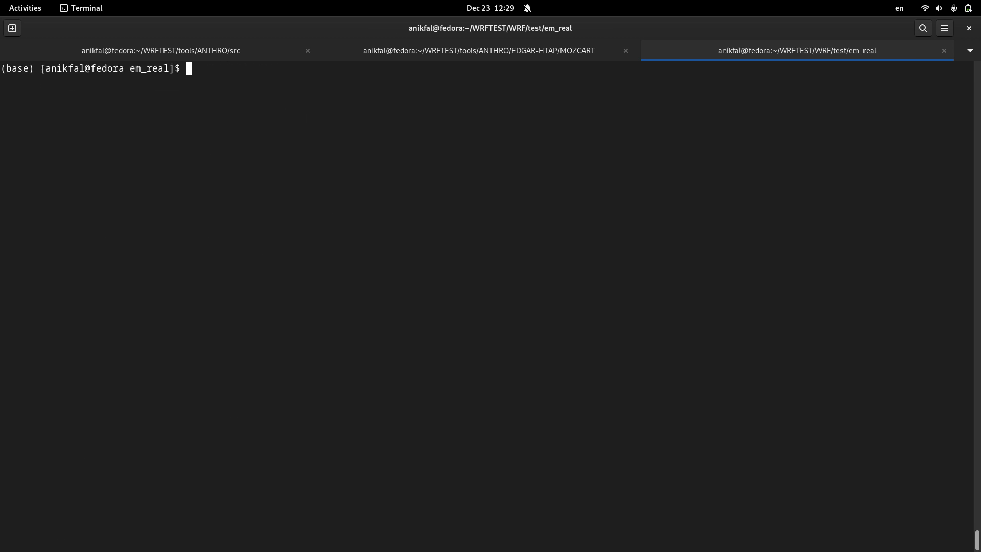
{"action": "type", "text": "./wrf.exe"}
{"action": "key", "text": "Return"}
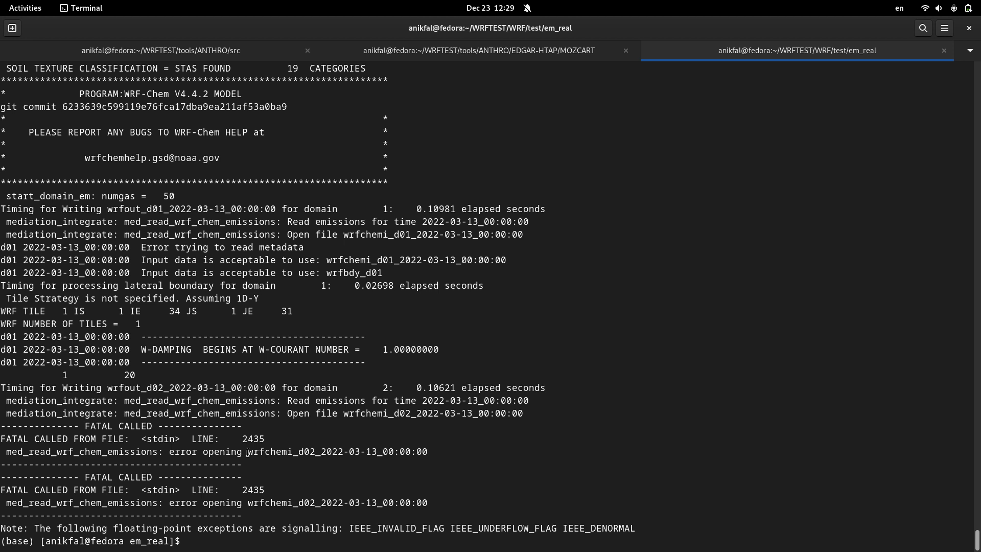
{"action": "left_click_drag", "start_coordinate": [248, 451], "coordinate": [319, 451]}
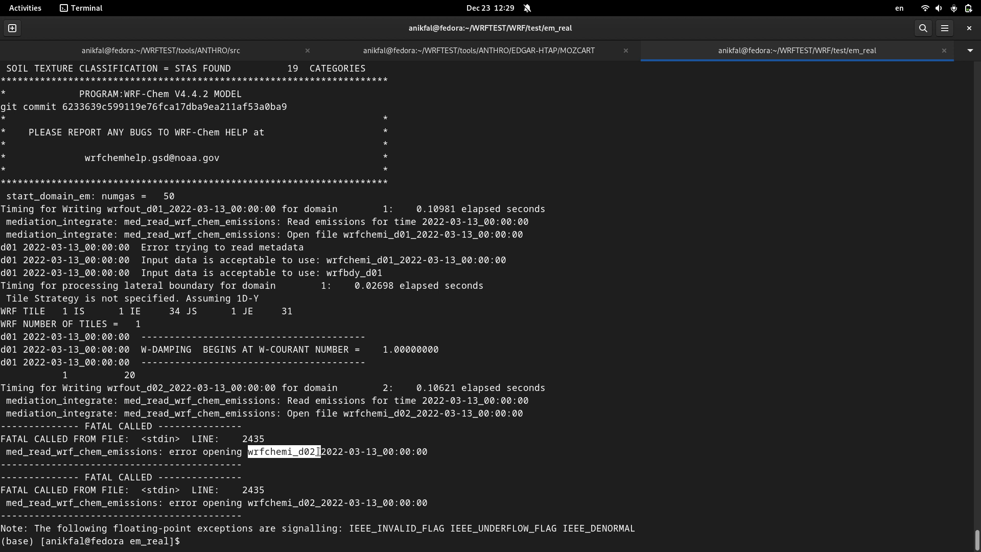
{"action": "left_click", "coordinate": [293, 463]}
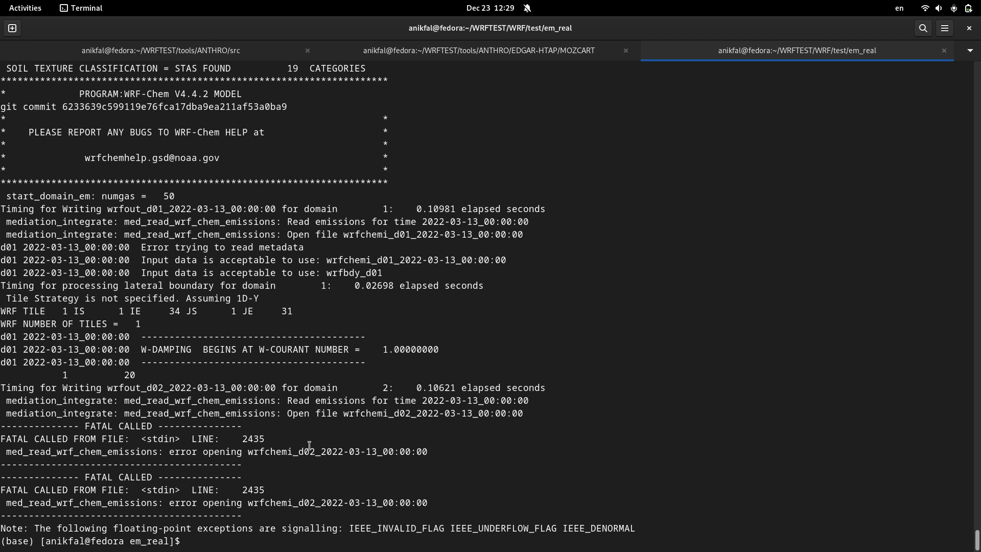
Step: Change max_dom from 2 to 1 in the domains section of namelist.input
{"action": "type", "text": "vi namelist.input"}
{"action": "key", "text": "Return"}
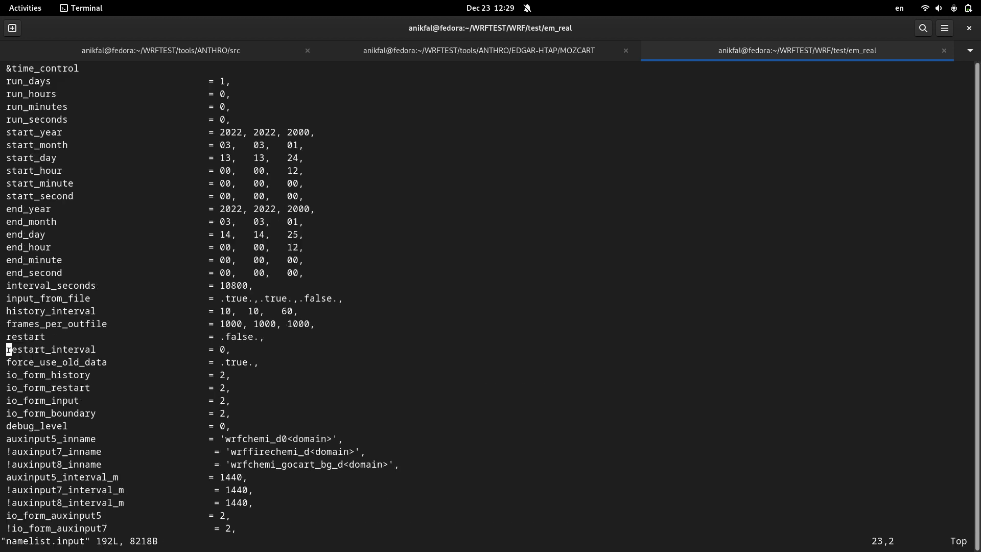
{"action": "key", "text": "Up"}
{"action": "key", "text": "Up"}
{"action": "key", "text": "Up"}
{"action": "key", "text": "Up"}
{"action": "key", "text": "Up"}
{"action": "key", "text": "Up"}
{"action": "key", "text": "Up"}
{"action": "key", "text": "Up"}
{"action": "key", "text": "Up"}
{"action": "key", "text": "Up"}
{"action": "key", "text": "Up"}
{"action": "key", "text": "Up"}
{"action": "key", "text": "Up"}
{"action": "key", "text": "Up"}
{"action": "key", "text": "Up"}
{"action": "key", "text": "Up"}
{"action": "key", "text": "Up"}
{"action": "key", "text": "Up"}
{"action": "key", "text": "Up"}
{"action": "key", "text": "Up"}
{"action": "key", "text": "2"}
{"action": "key", "text": "5"}
{"action": "key", "text": "shift+g"}
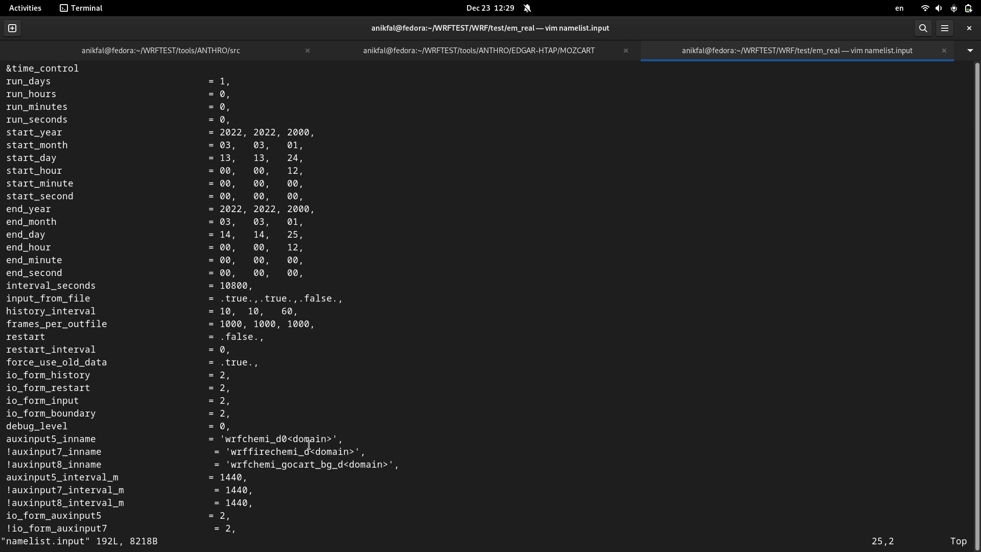
{"action": "key", "text": "Down"}
{"action": "key", "text": "Down"}
{"action": "key", "text": "Down"}
{"action": "key", "text": "Down"}
{"action": "key", "text": "Down"}
{"action": "key", "text": "Down"}
{"action": "key", "text": "Down"}
{"action": "key", "text": "Down"}
{"action": "key", "text": "Down"}
{"action": "key", "text": "Down"}
{"action": "key", "text": "Down"}
{"action": "key", "text": "Down"}
{"action": "key", "text": "Down"}
{"action": "key", "text": "Down"}
{"action": "key", "text": "Down"}
{"action": "key", "text": "Down"}
{"action": "key", "text": "Down"}
{"action": "key", "text": "Down"}
{"action": "key", "text": "Down"}
{"action": "key", "text": "Down"}
{"action": "key", "text": "Up"}
{"action": "key", "text": "Up"}
{"action": "key", "text": "Up"}
{"action": "key", "text": "Up"}
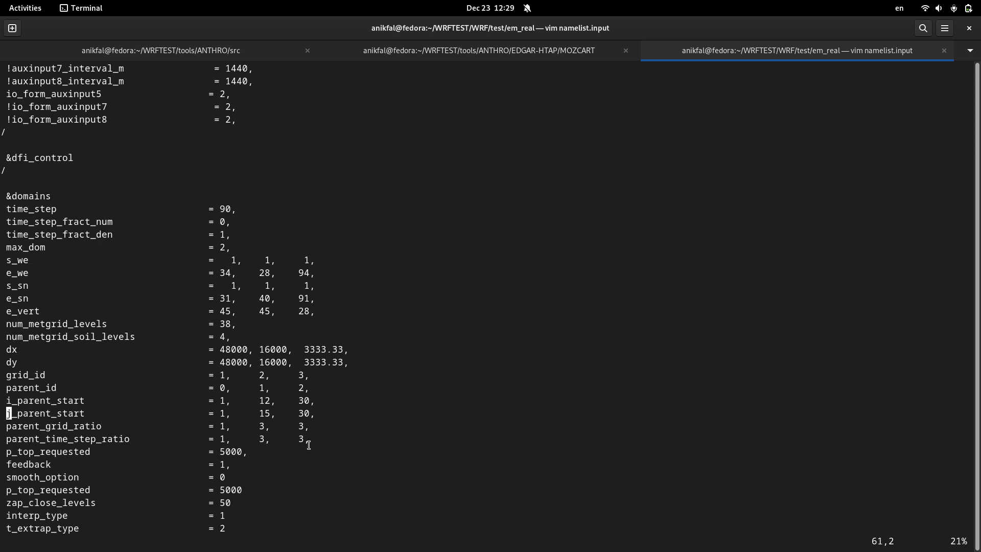
{"action": "key", "text": "Up"}
{"action": "key", "text": "dollar"}
{"action": "key", "text": "i"}
{"action": "key", "text": "BackSpace"}
{"action": "type", "text": "1"}
{"action": "key", "text": "Escape"}
Step: Save the namelist with :wq and rerun ./wrf.exe
{"action": "type", "text": ":wq"}
{"action": "key", "text": "Return"}
{"action": "key", "text": "ctrl+l"}
{"action": "type", "text": "./wrf.exe"}
{"action": "key", "text": "Return"}
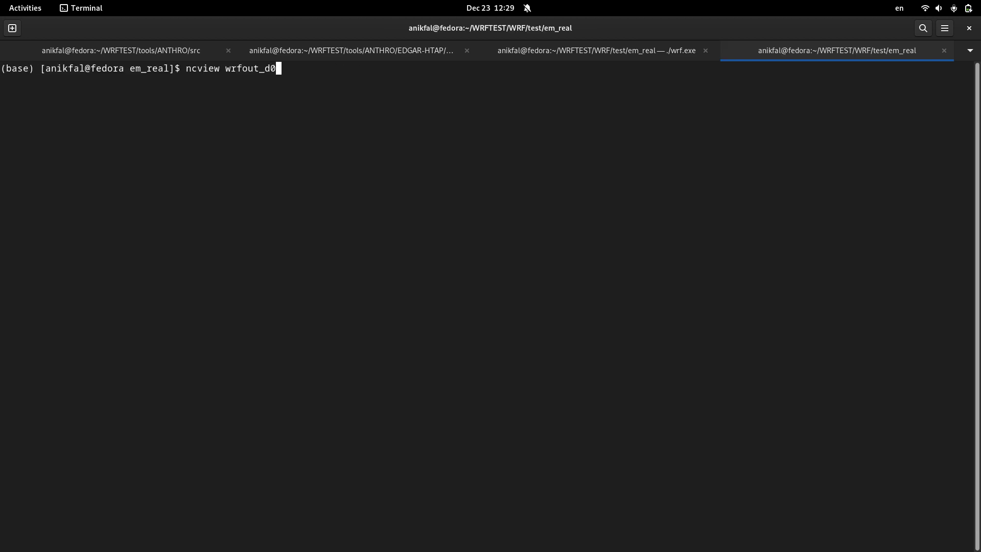
Step: Open wrfout_d01 in Ncview, display the so2 map, and advance one time frame
{"action": "type", "text": "1"}
{"action": "key", "text": "Tab"}
{"action": "key", "text": "Return"}
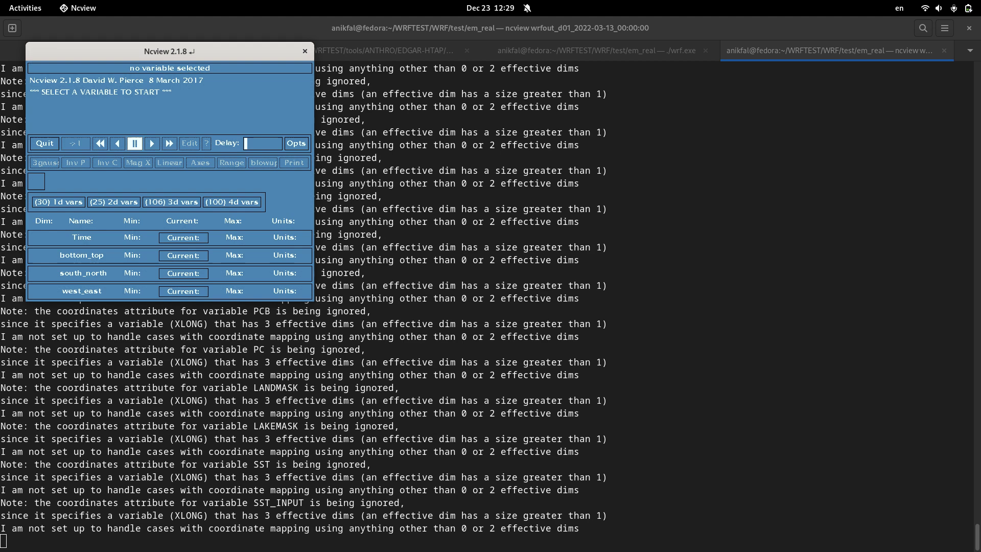
{"action": "left_click", "coordinate": [210, 201]}
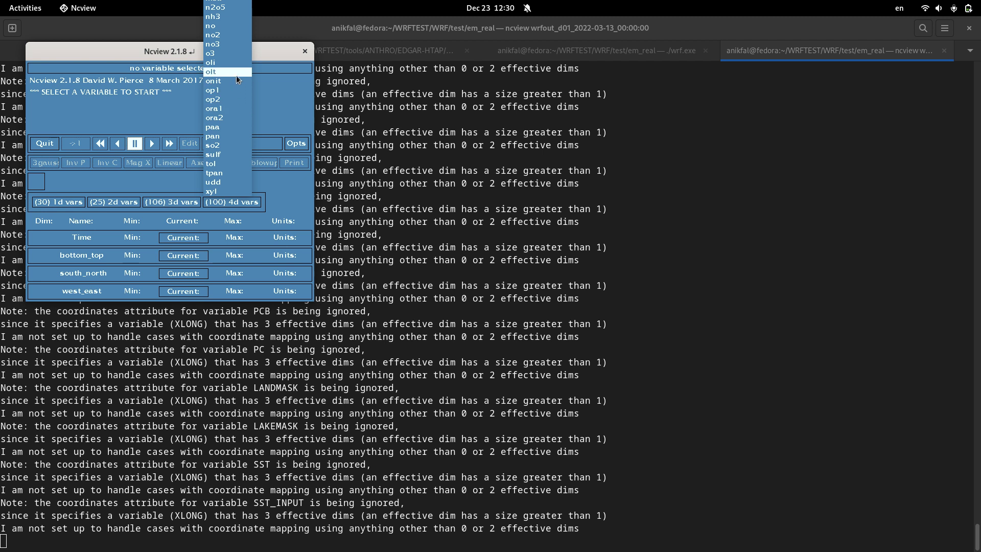
{"action": "left_click", "coordinate": [229, 149]}
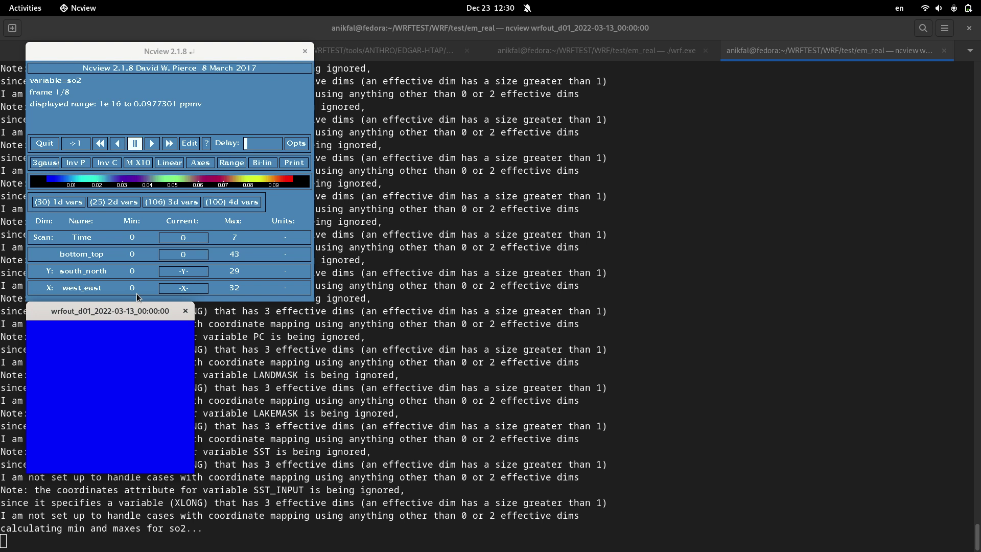
{"action": "left_click", "coordinate": [151, 143]}
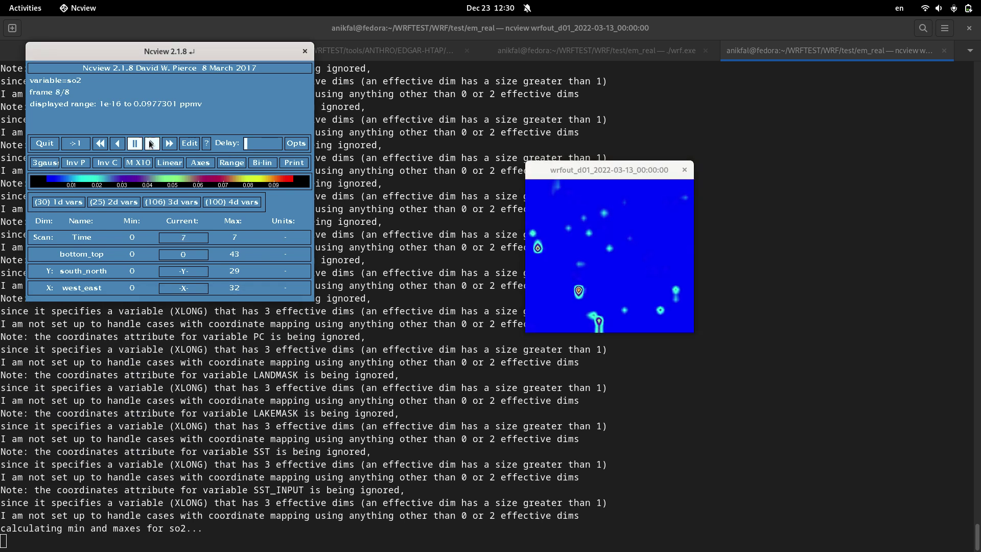
Step: Switch the map to the no variable and step through its time frames
{"action": "left_click", "coordinate": [250, 204]}
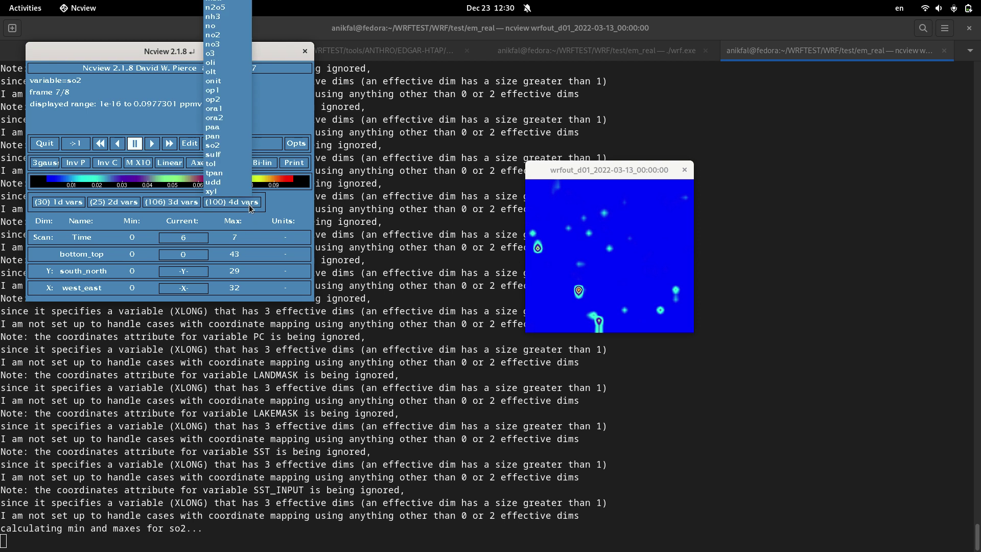
{"action": "left_click", "coordinate": [231, 26]}
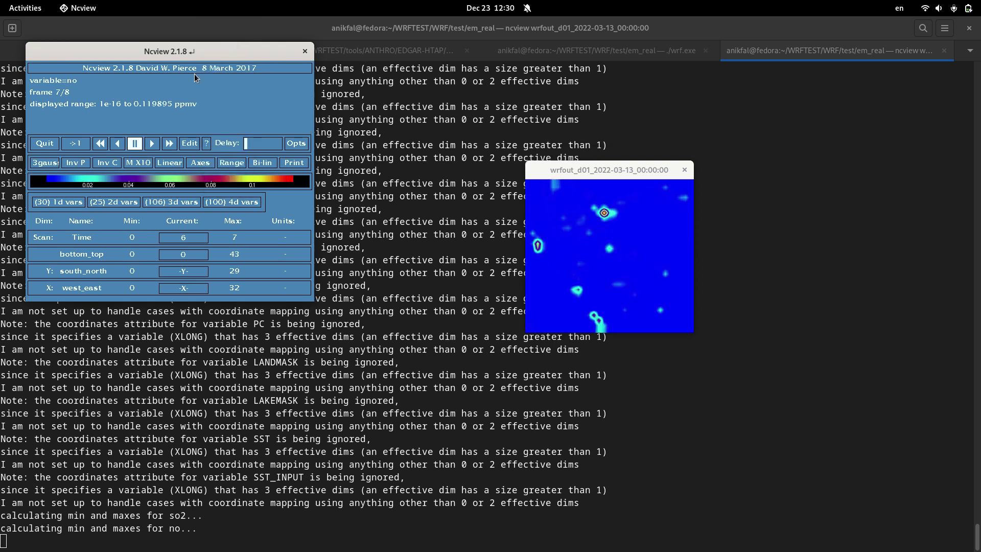
{"action": "left_click", "coordinate": [153, 145]}
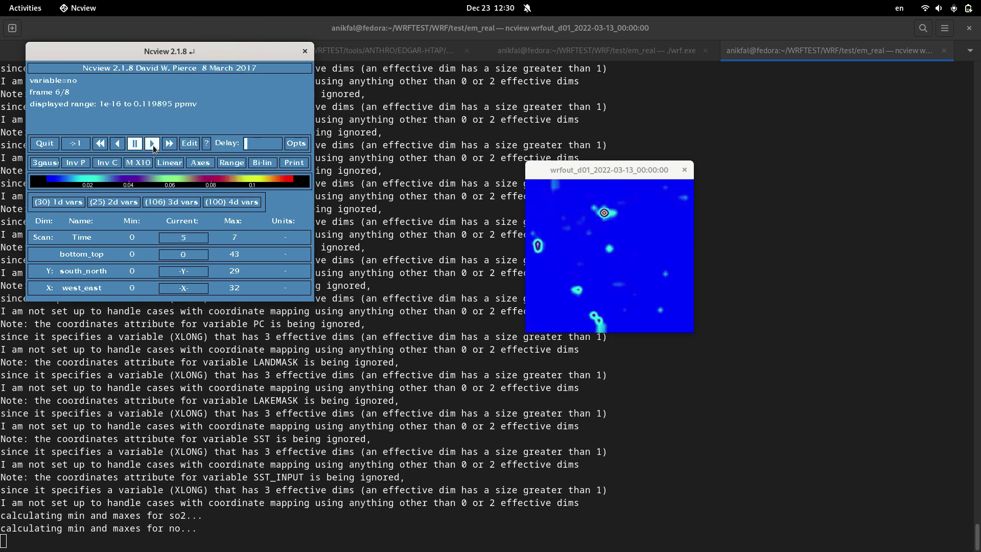